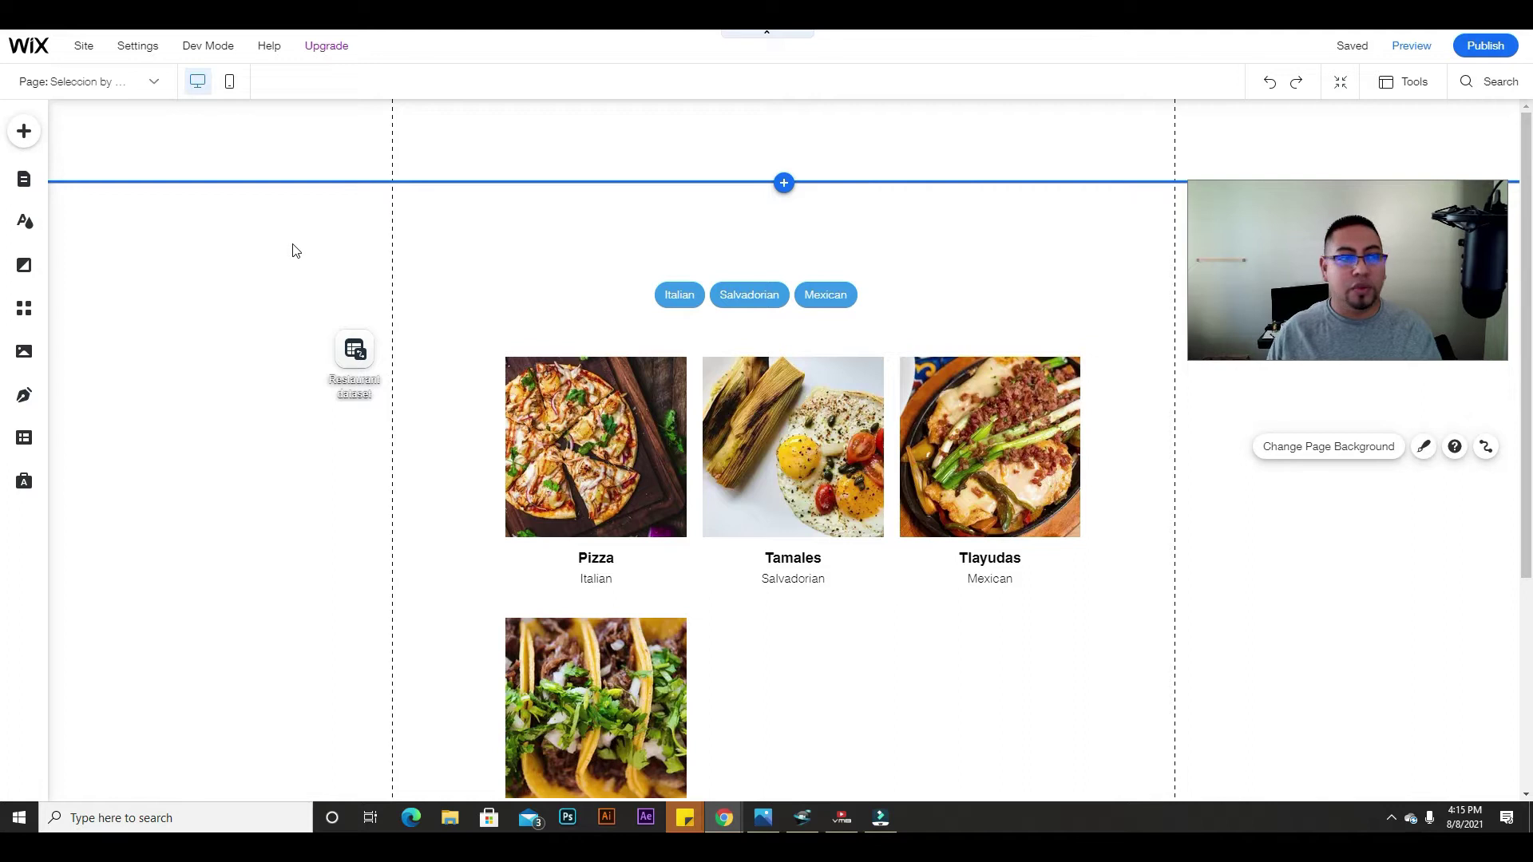
Search the editor for 'search bar' to list apps such as Wix Site Search and Login Bar
click(32, 140)
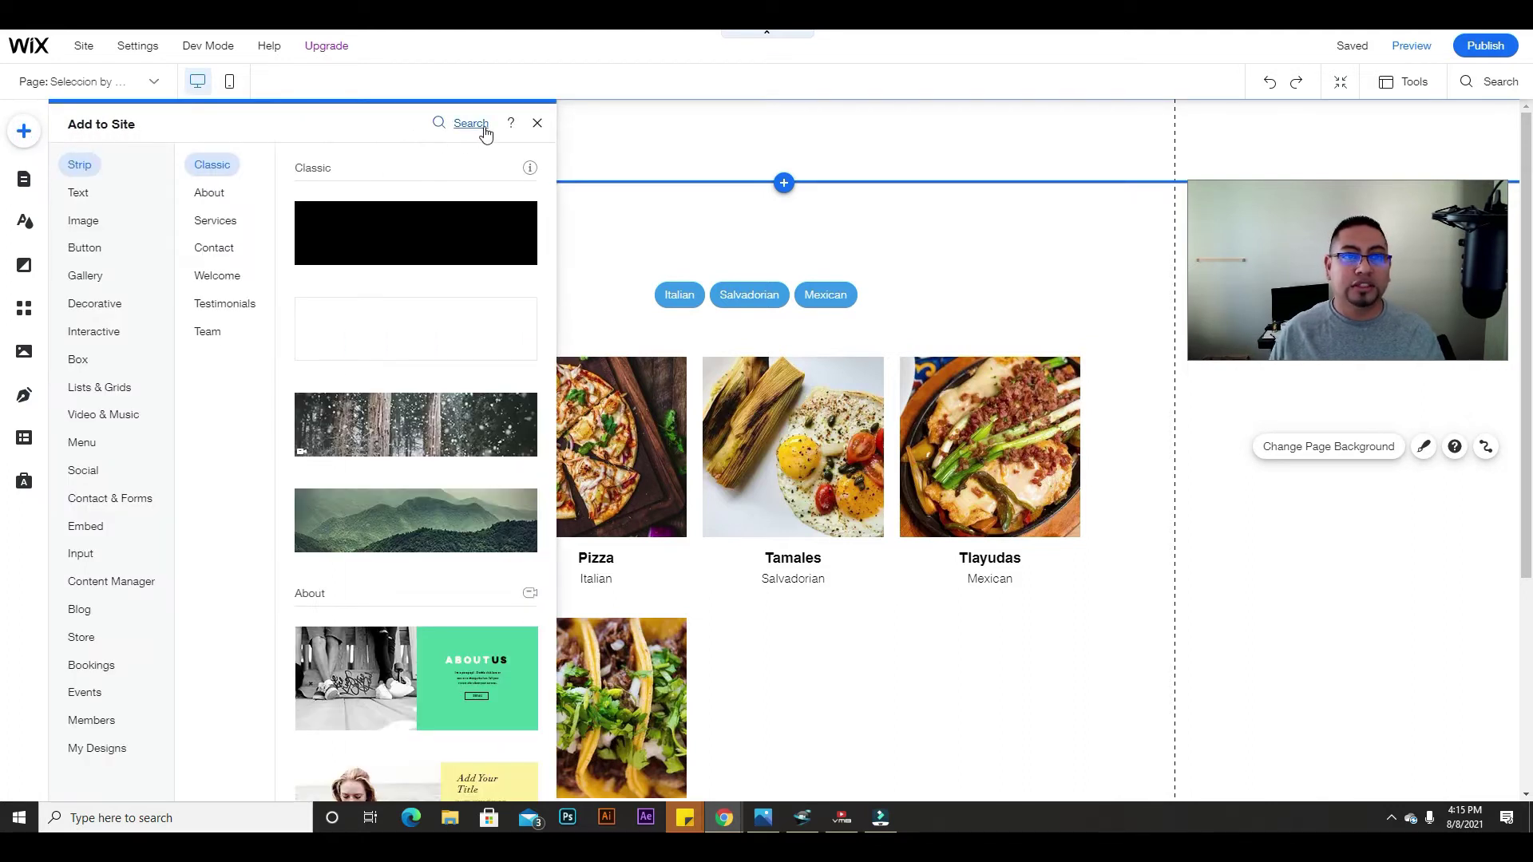
click(471, 124)
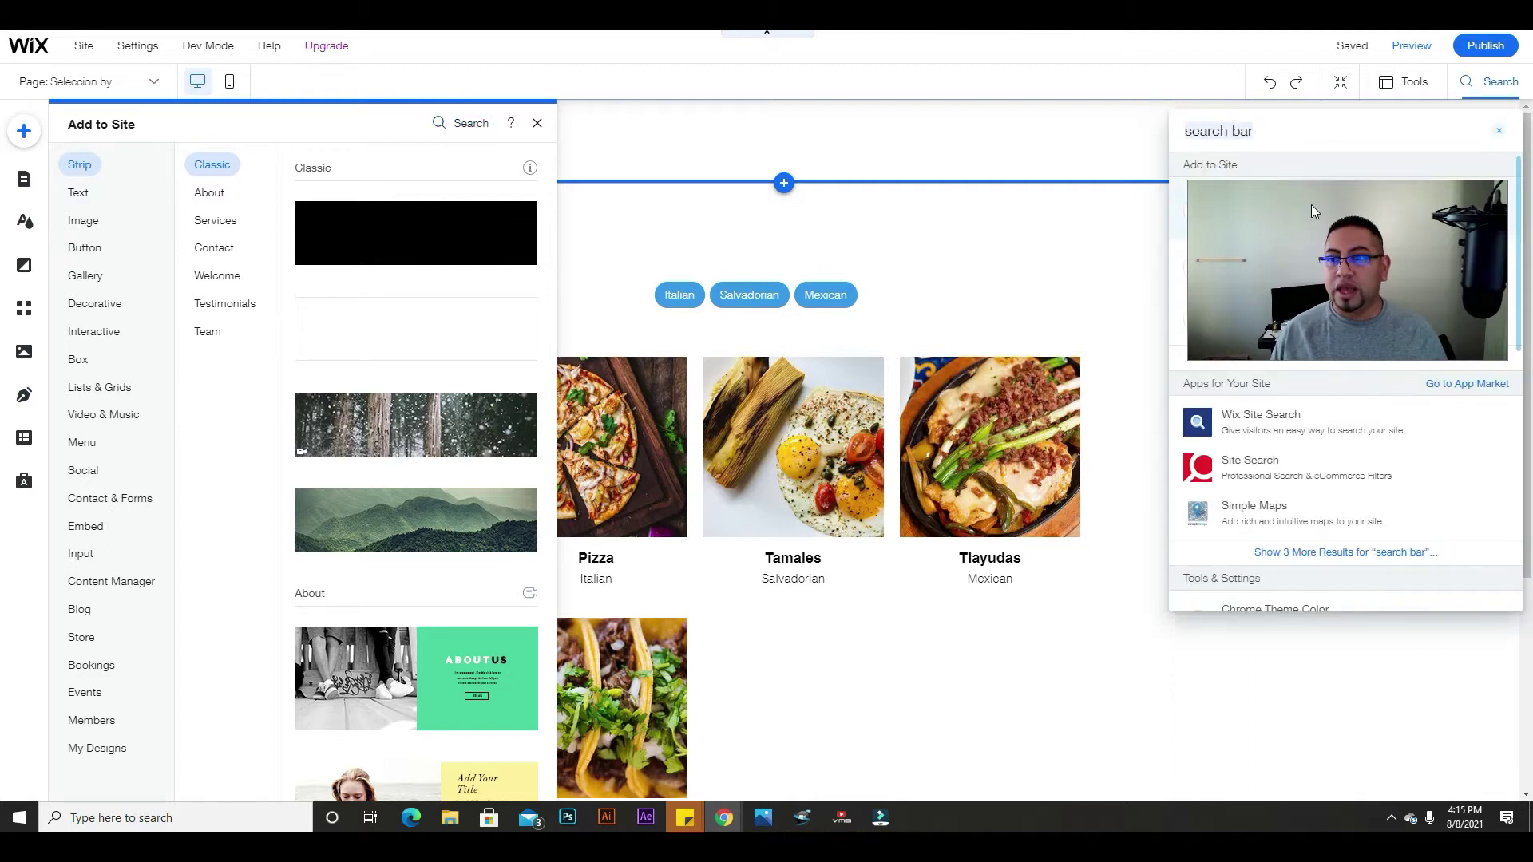
click(1282, 138)
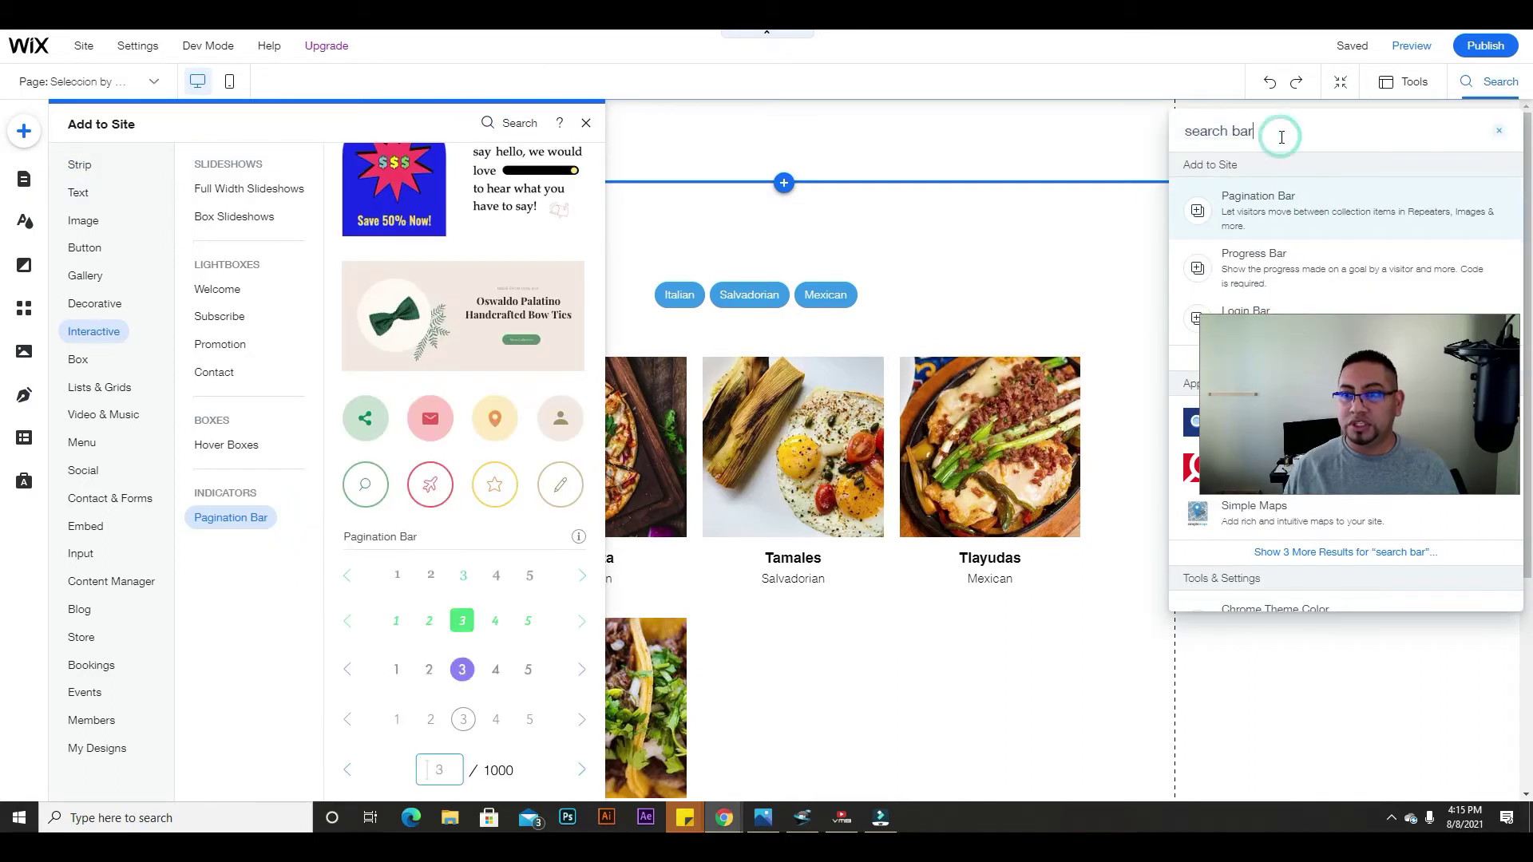
key(BackSpace)
key(BackSpace)
key(BackSpace)
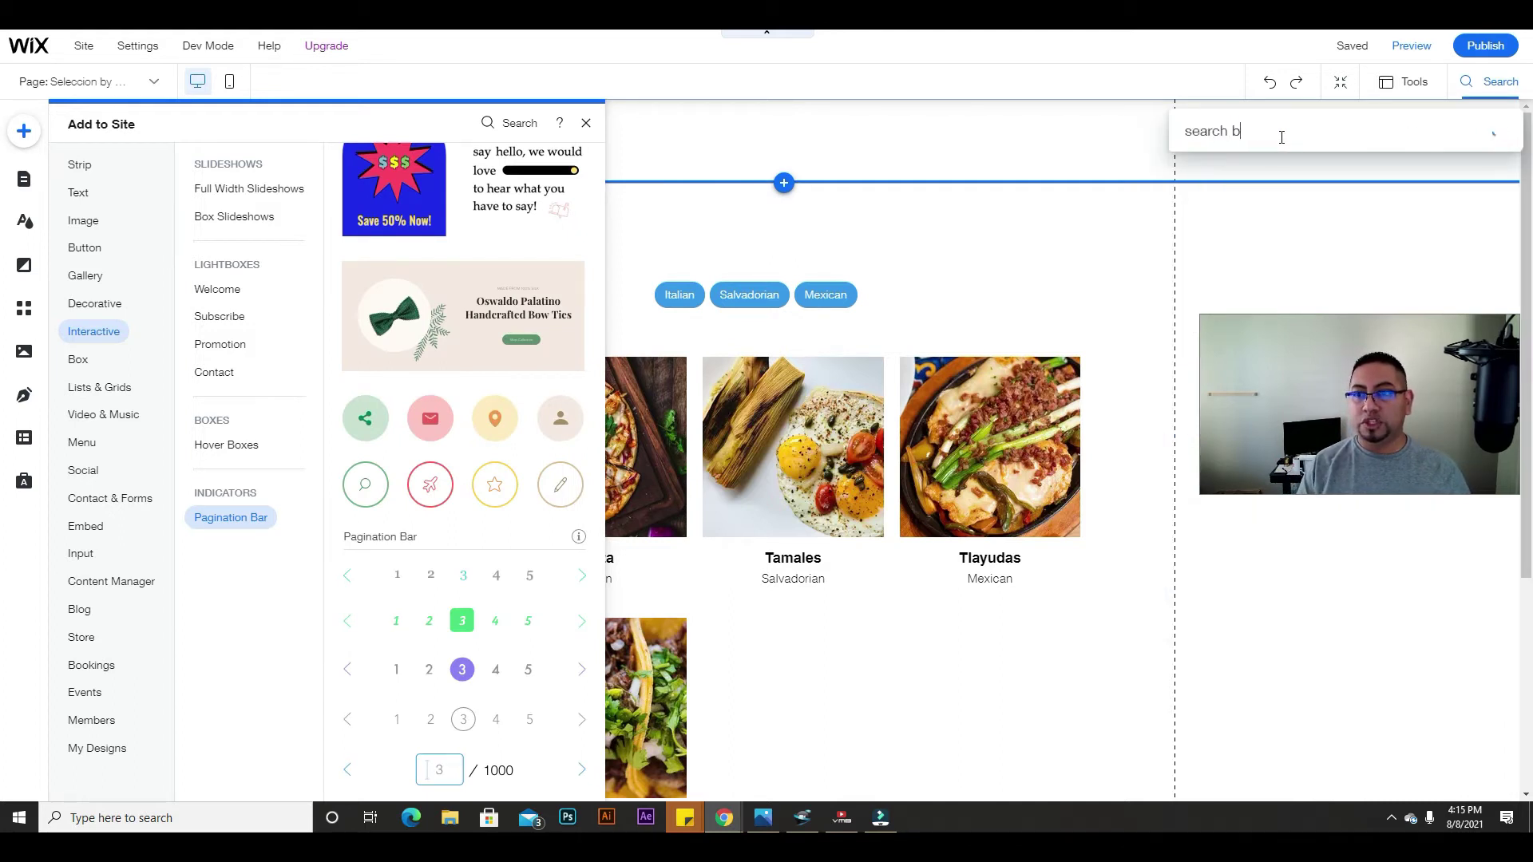
text(ar)
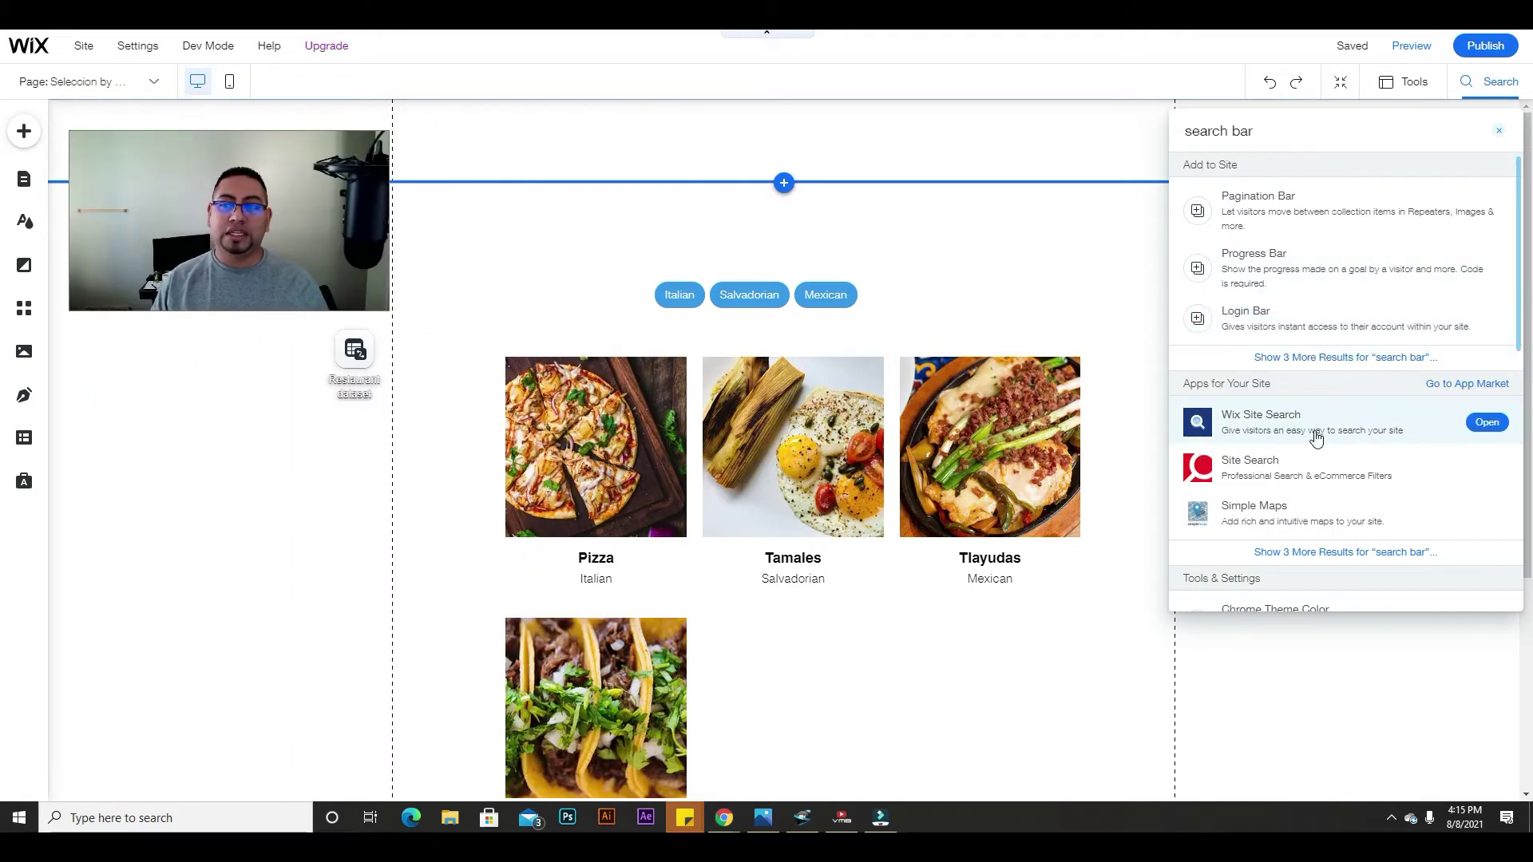
Install Wix Site Search from its App Market page using Add to Site
click(1485, 423)
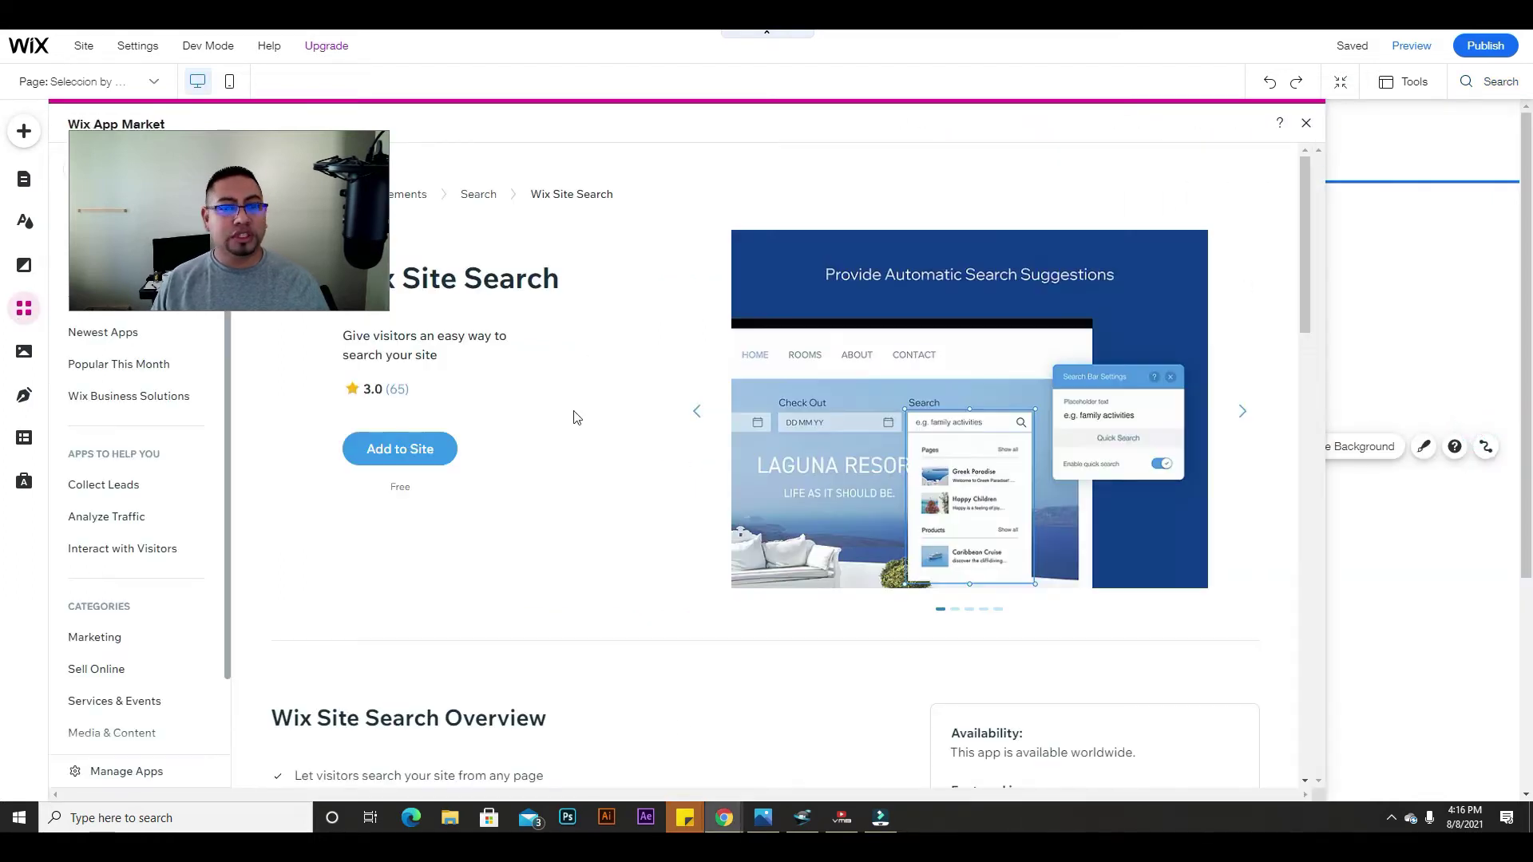
click(416, 452)
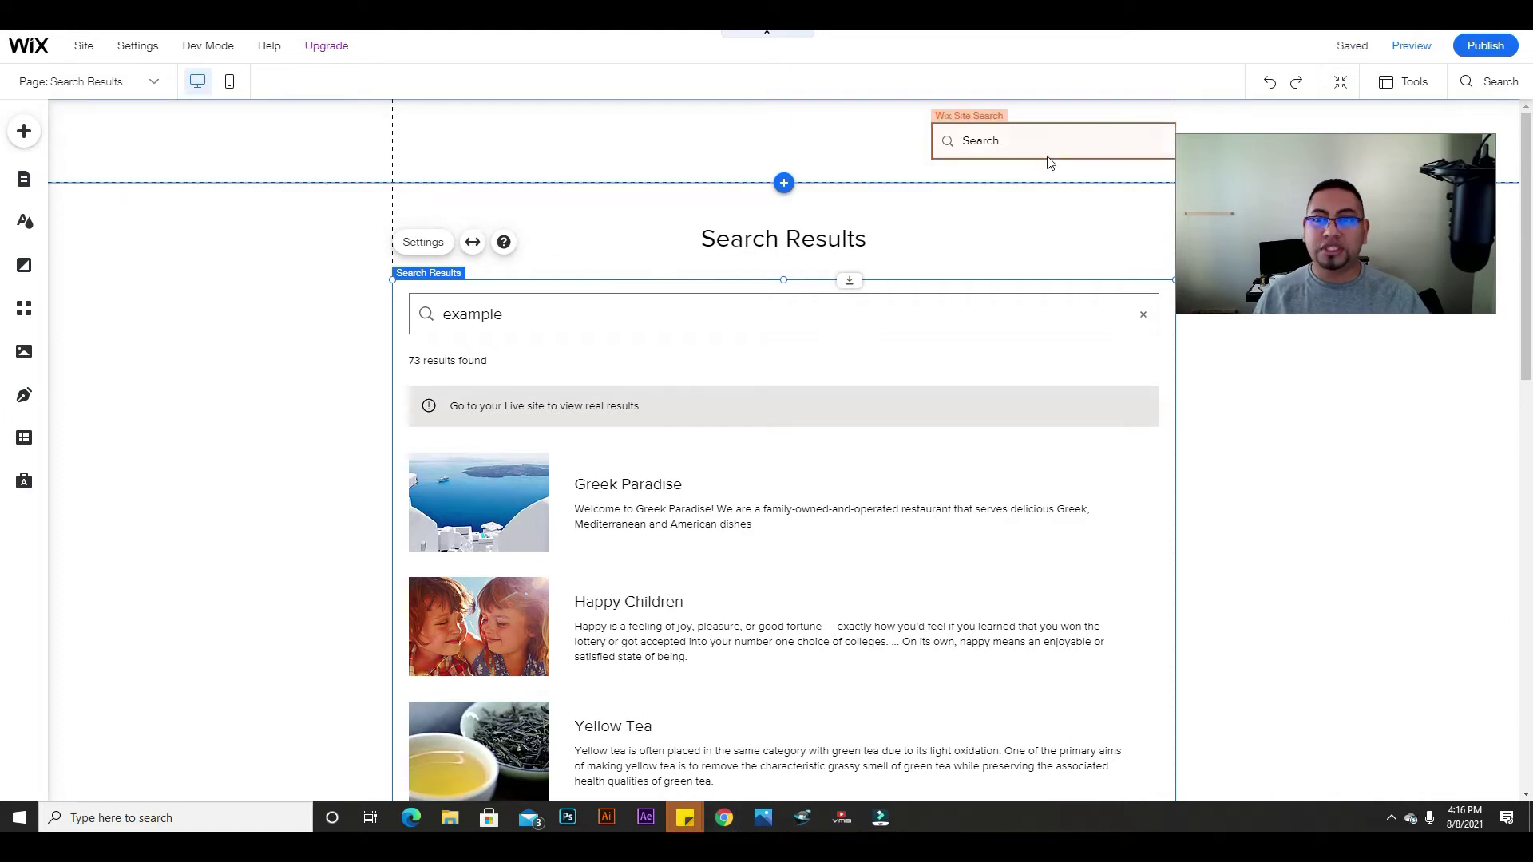
Uncheck Number of results in the Search Results element's Settings tab
click(1014, 143)
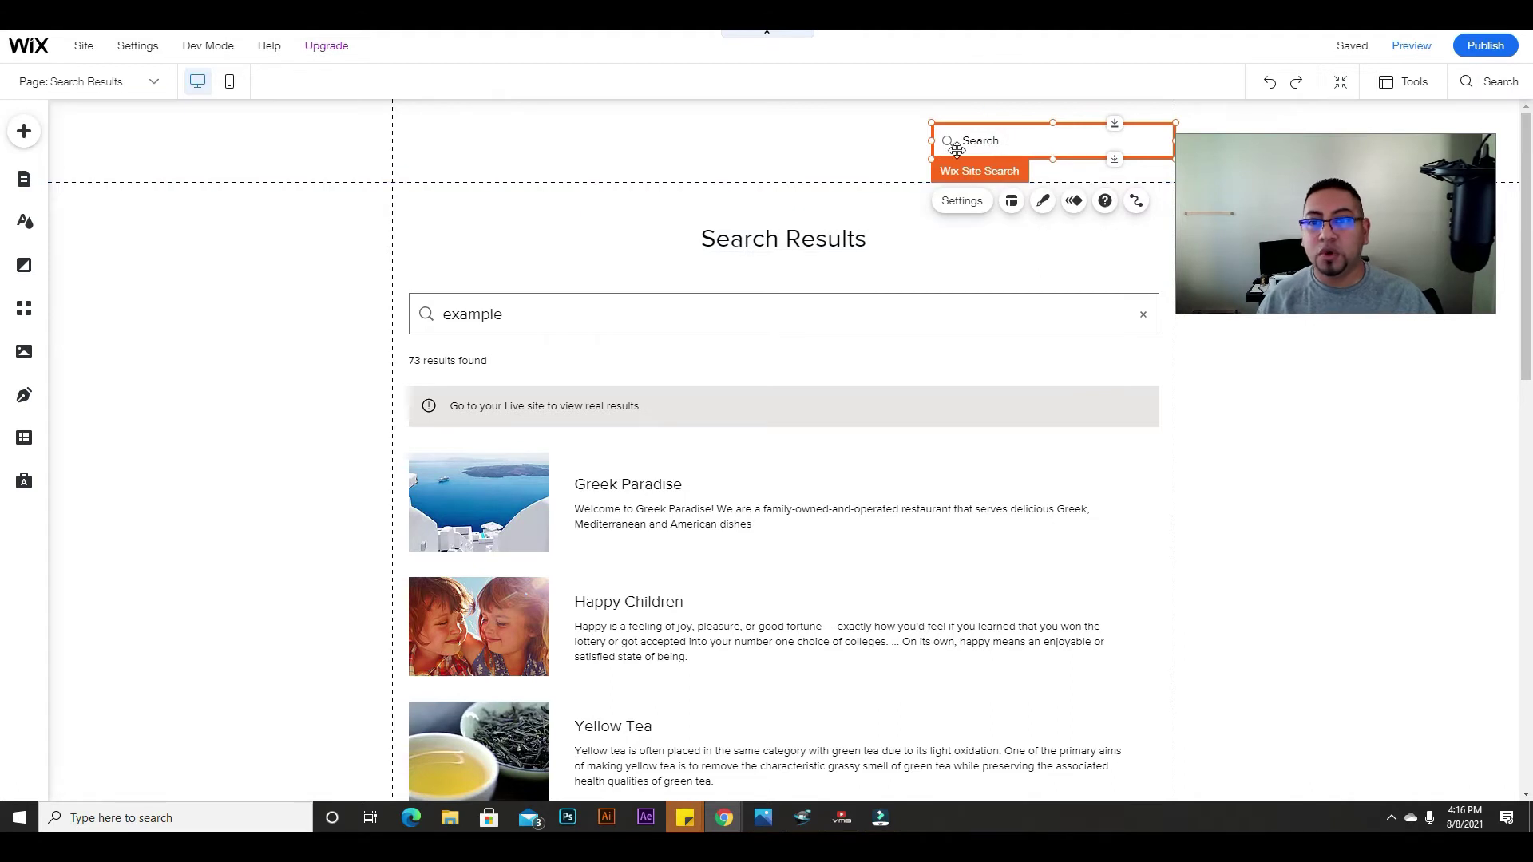
click(589, 390)
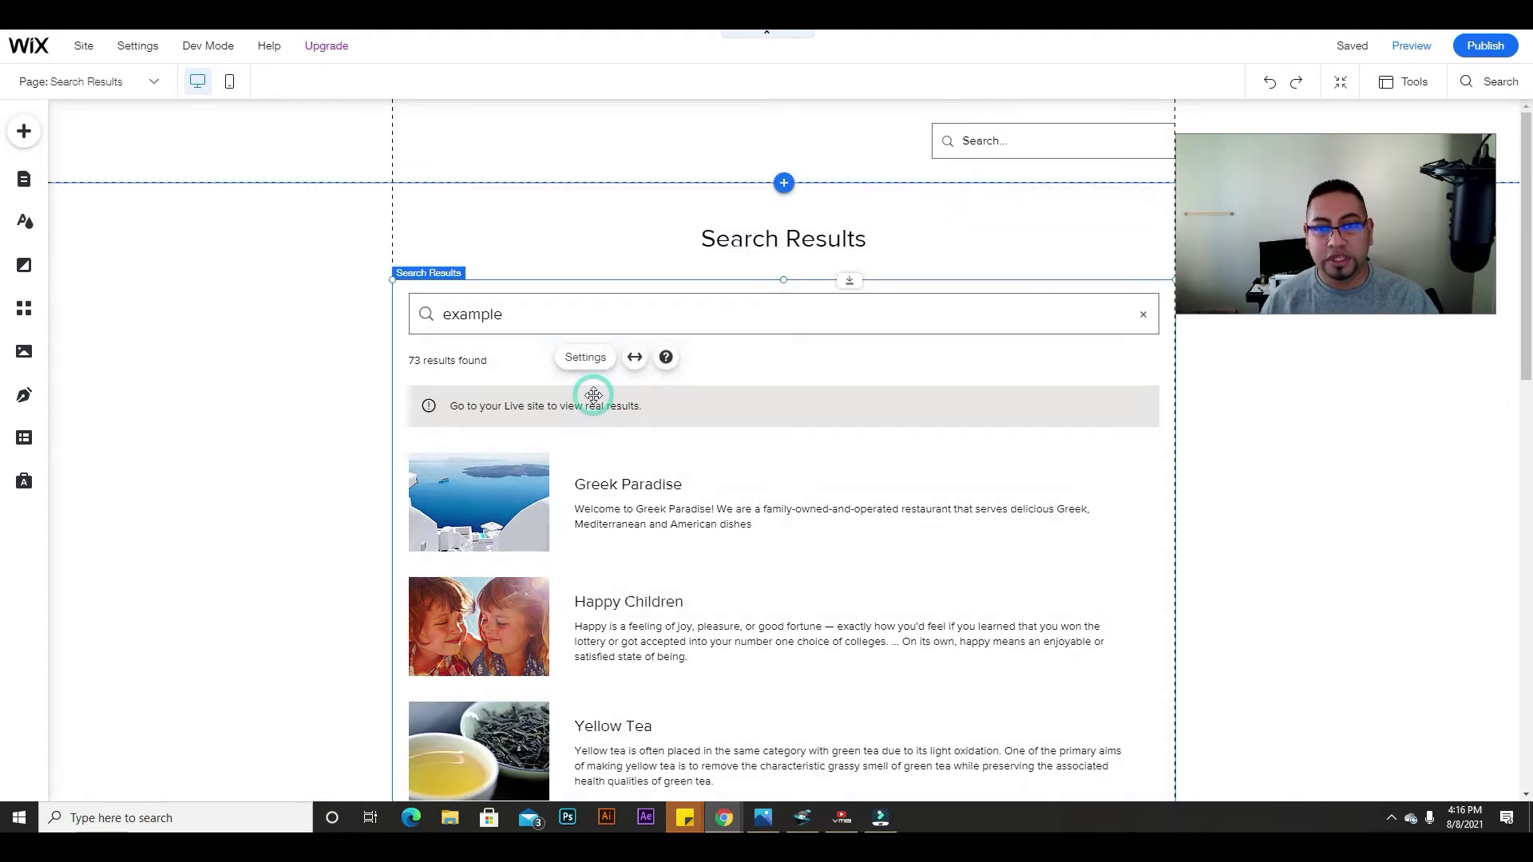
click(583, 358)
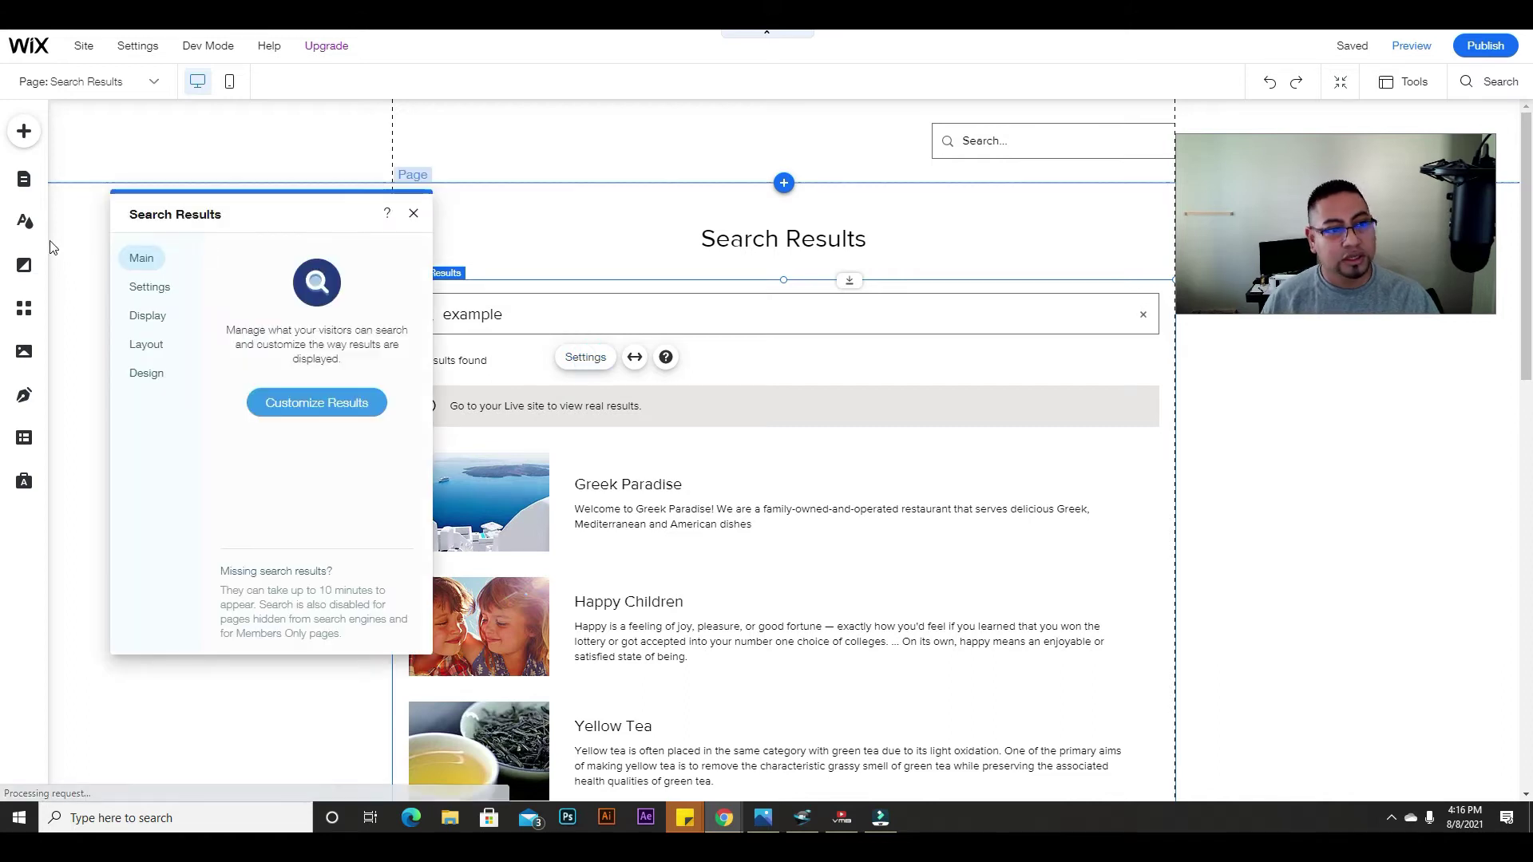
click(153, 287)
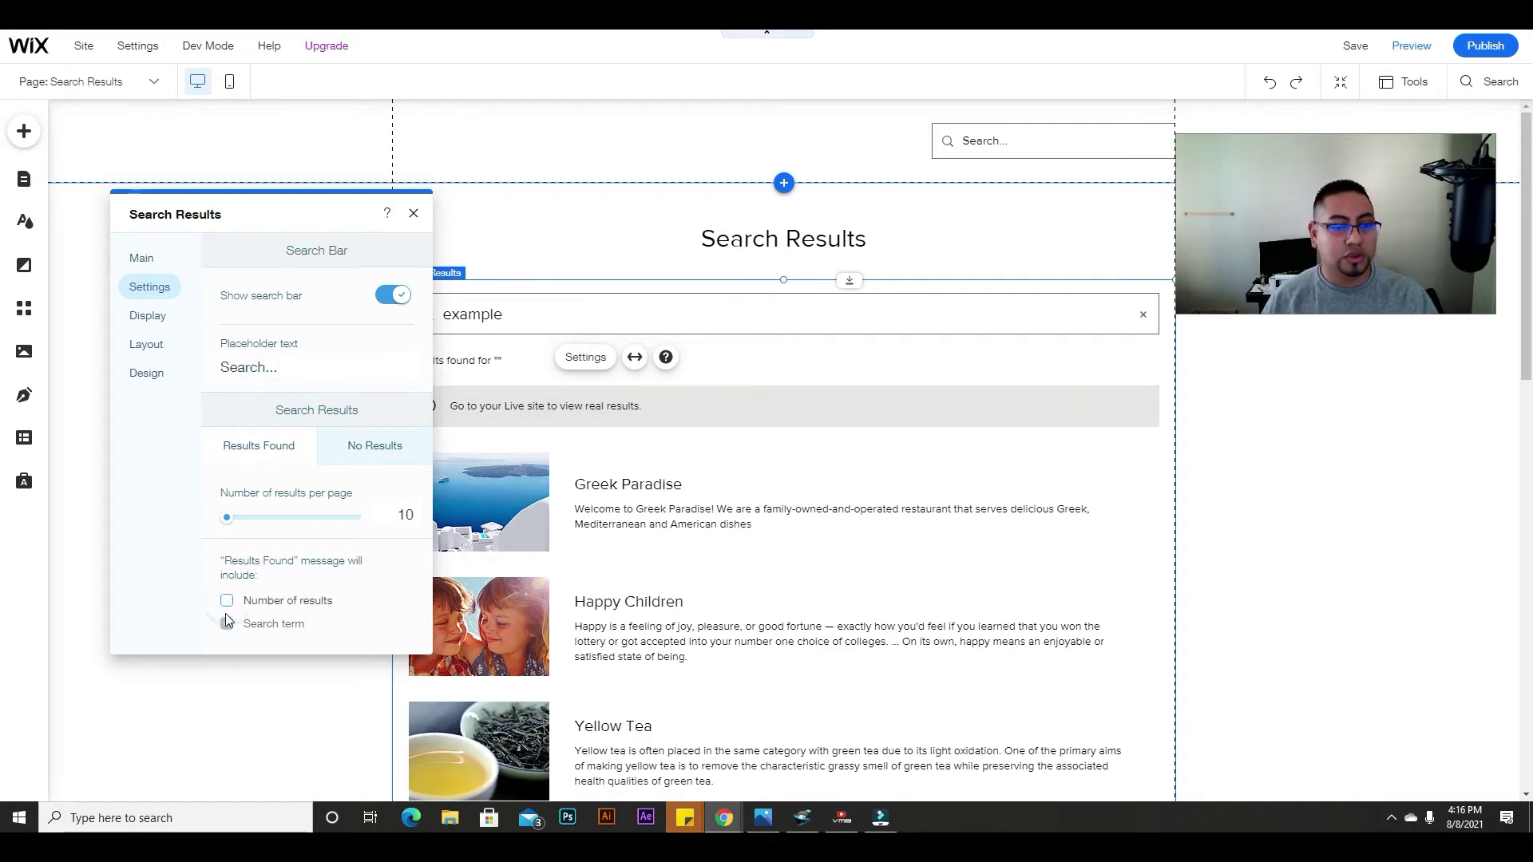
Toggle the custom Label text on and back off for the All and Pages result categories
click(154, 323)
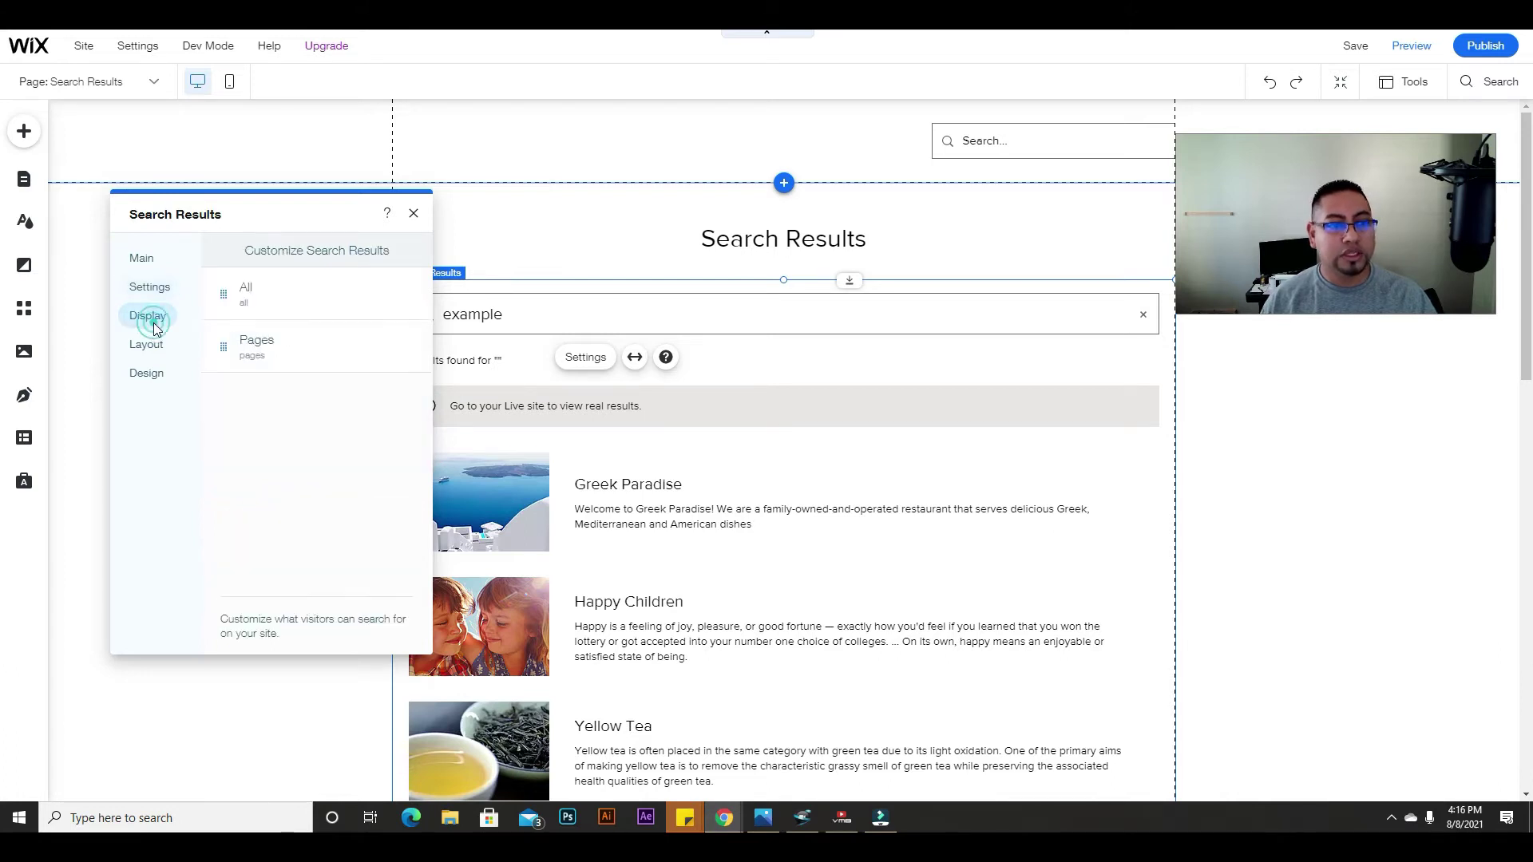
click(402, 294)
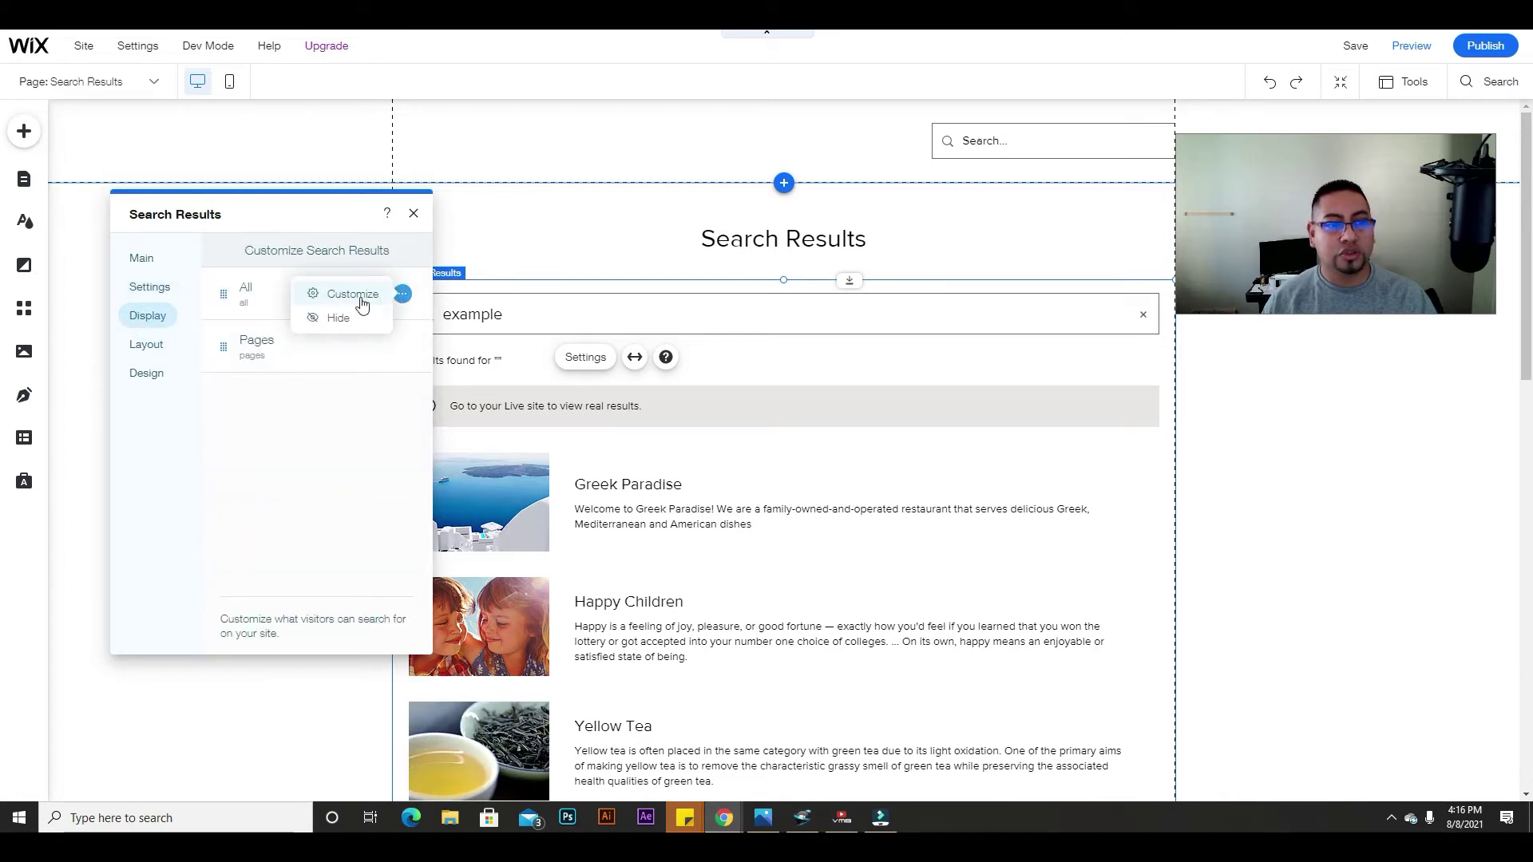
click(339, 298)
click(408, 343)
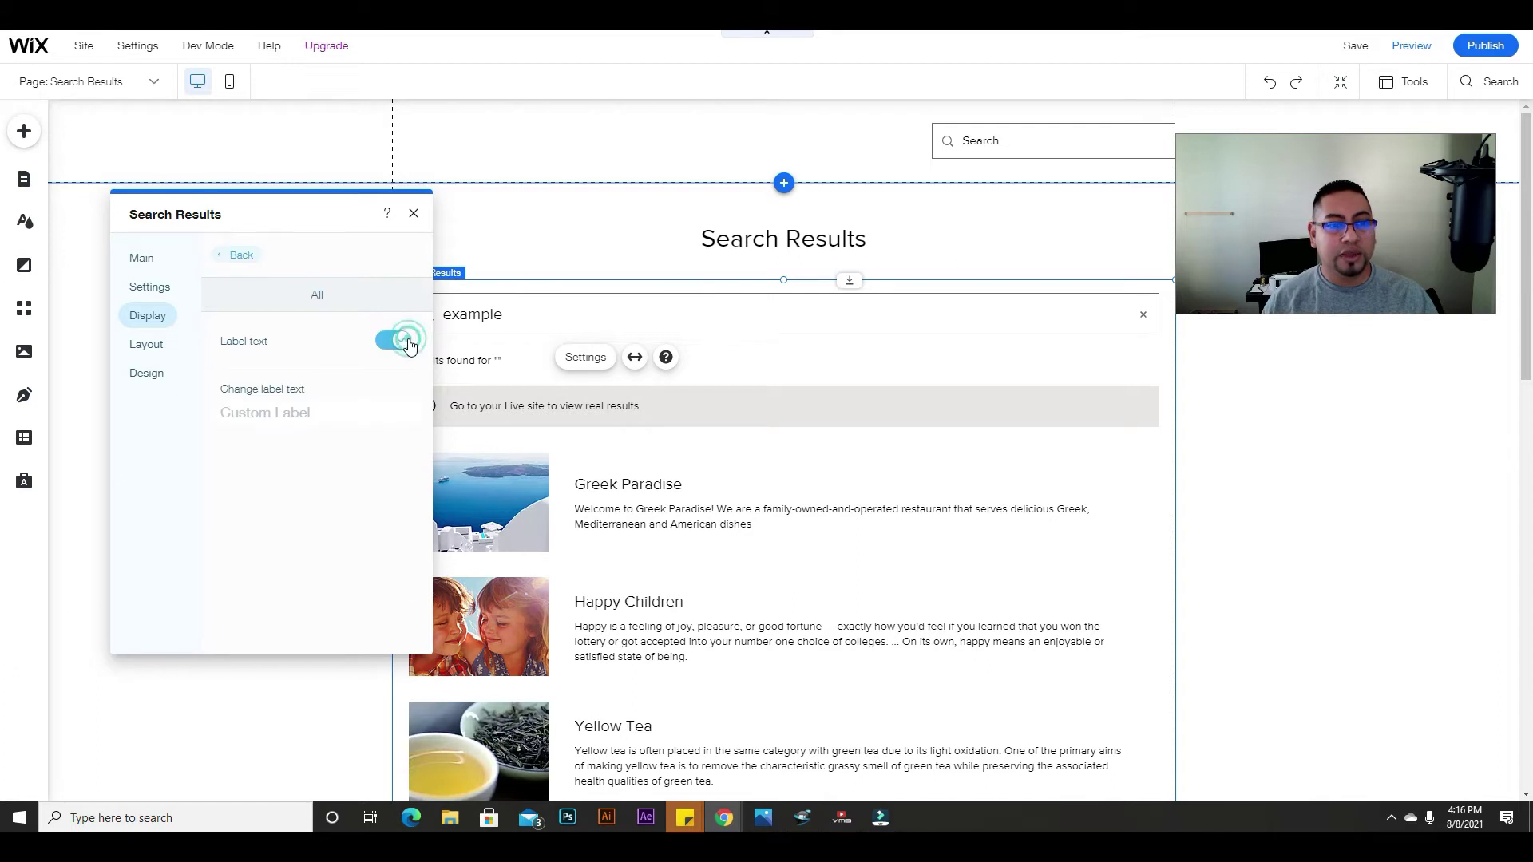
click(396, 344)
click(237, 257)
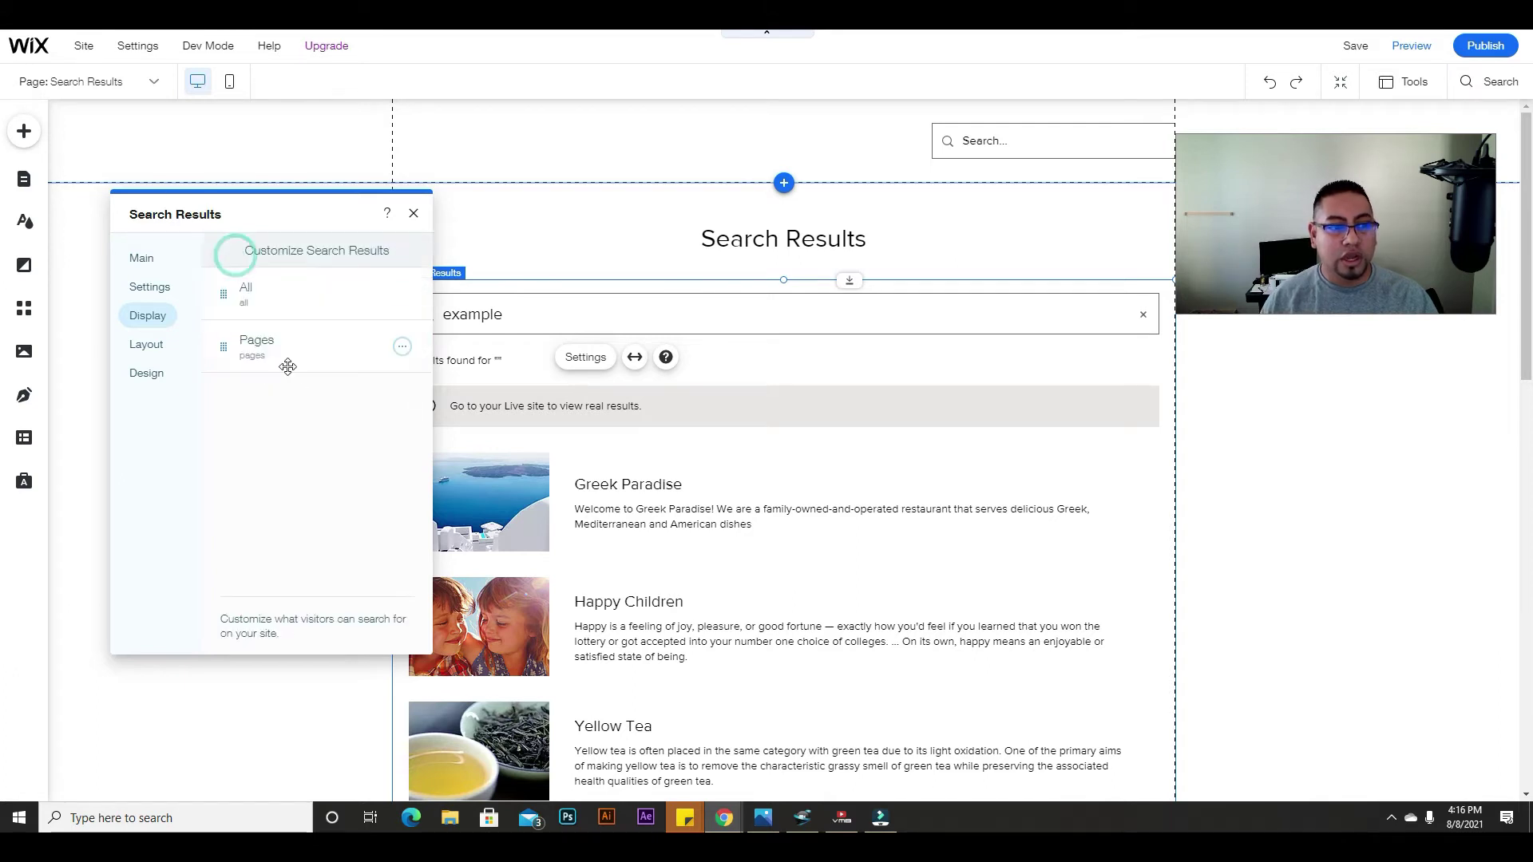
click(402, 346)
click(359, 347)
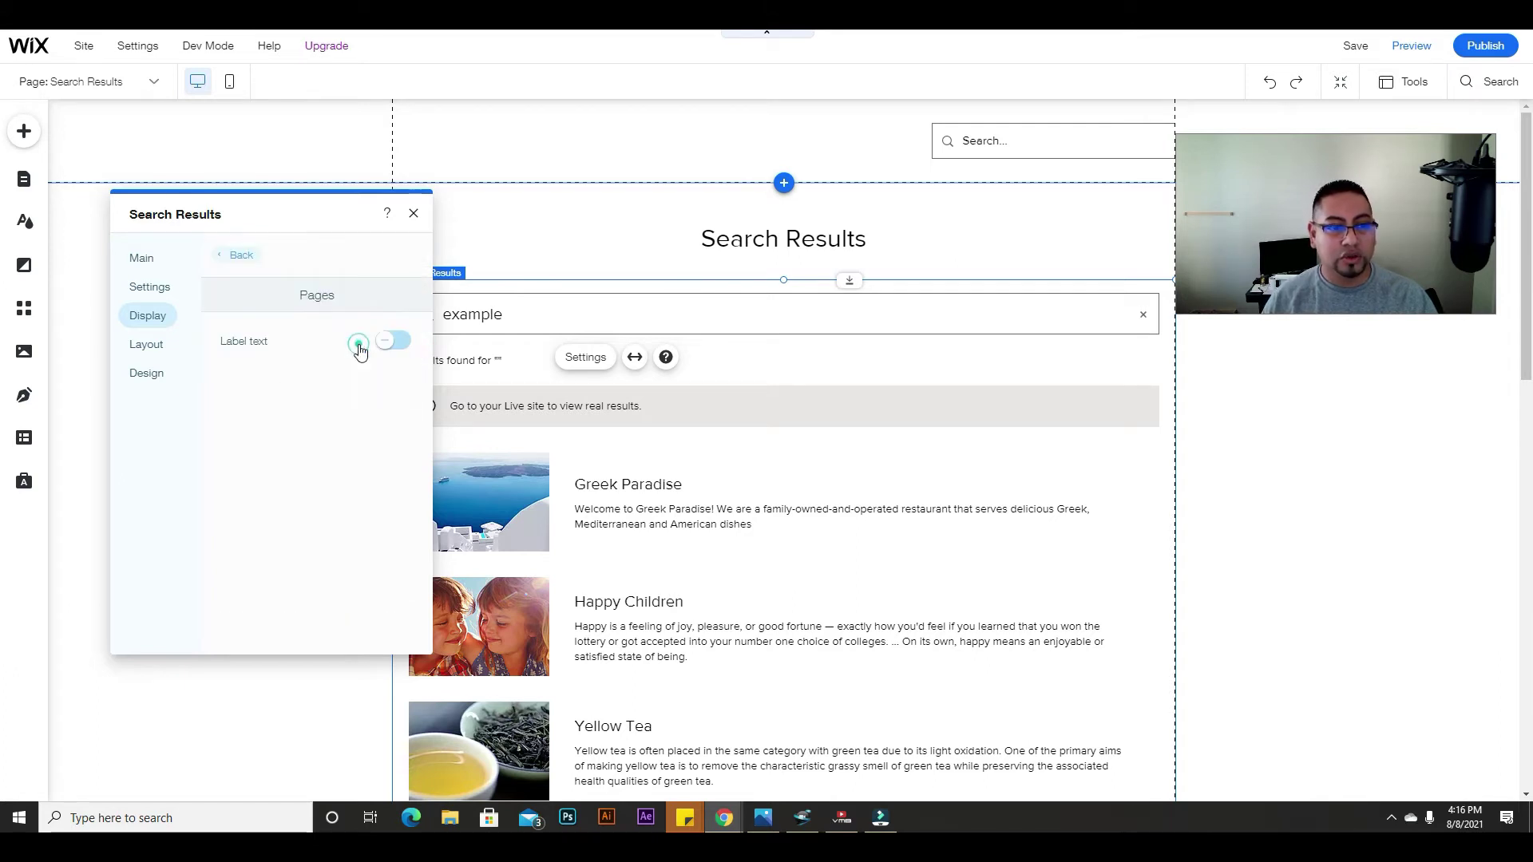
click(390, 349)
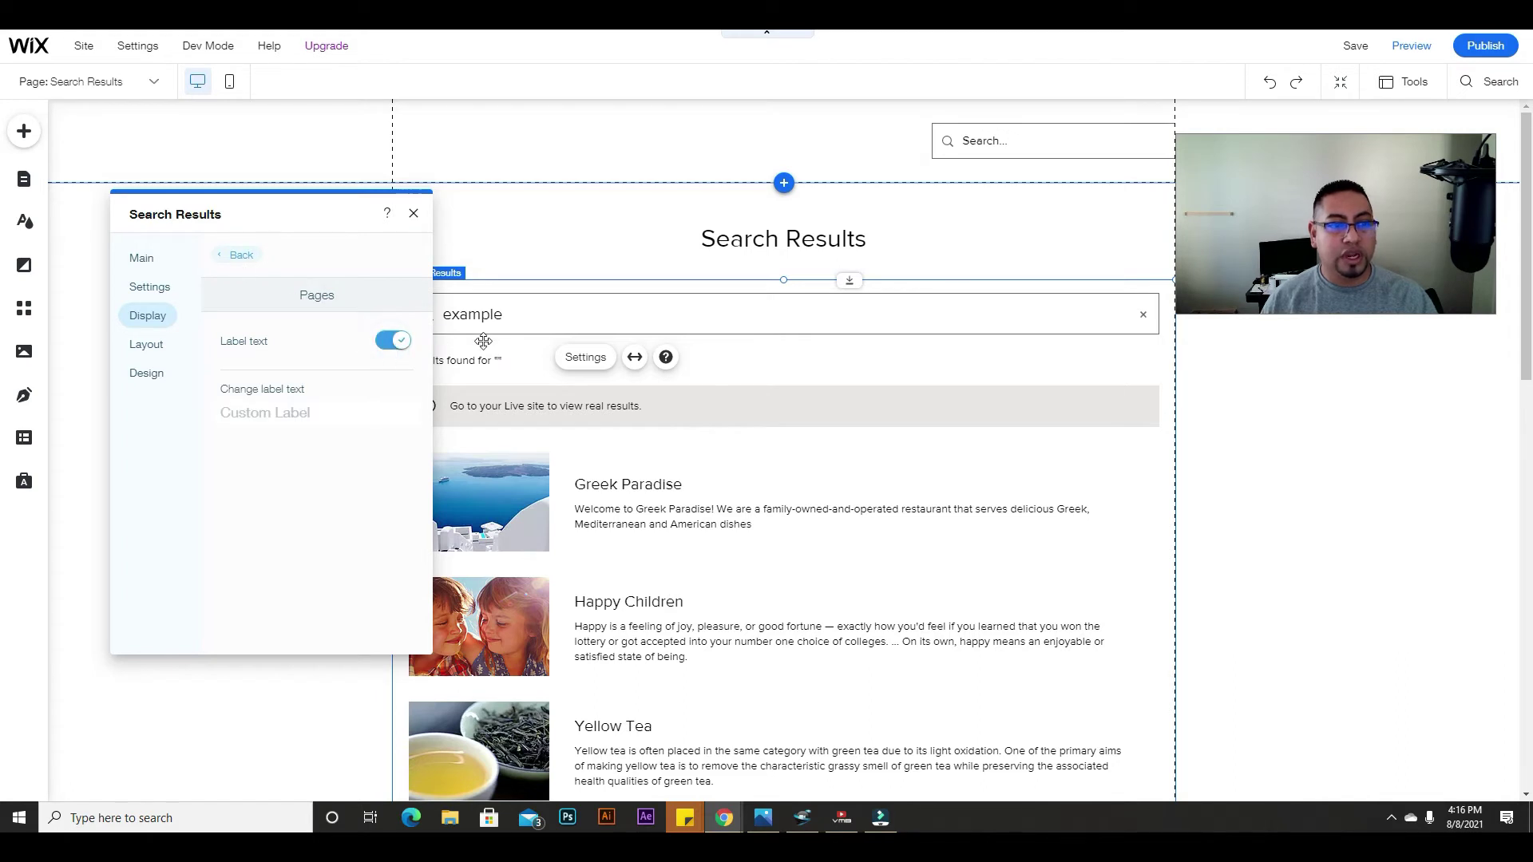
click(399, 344)
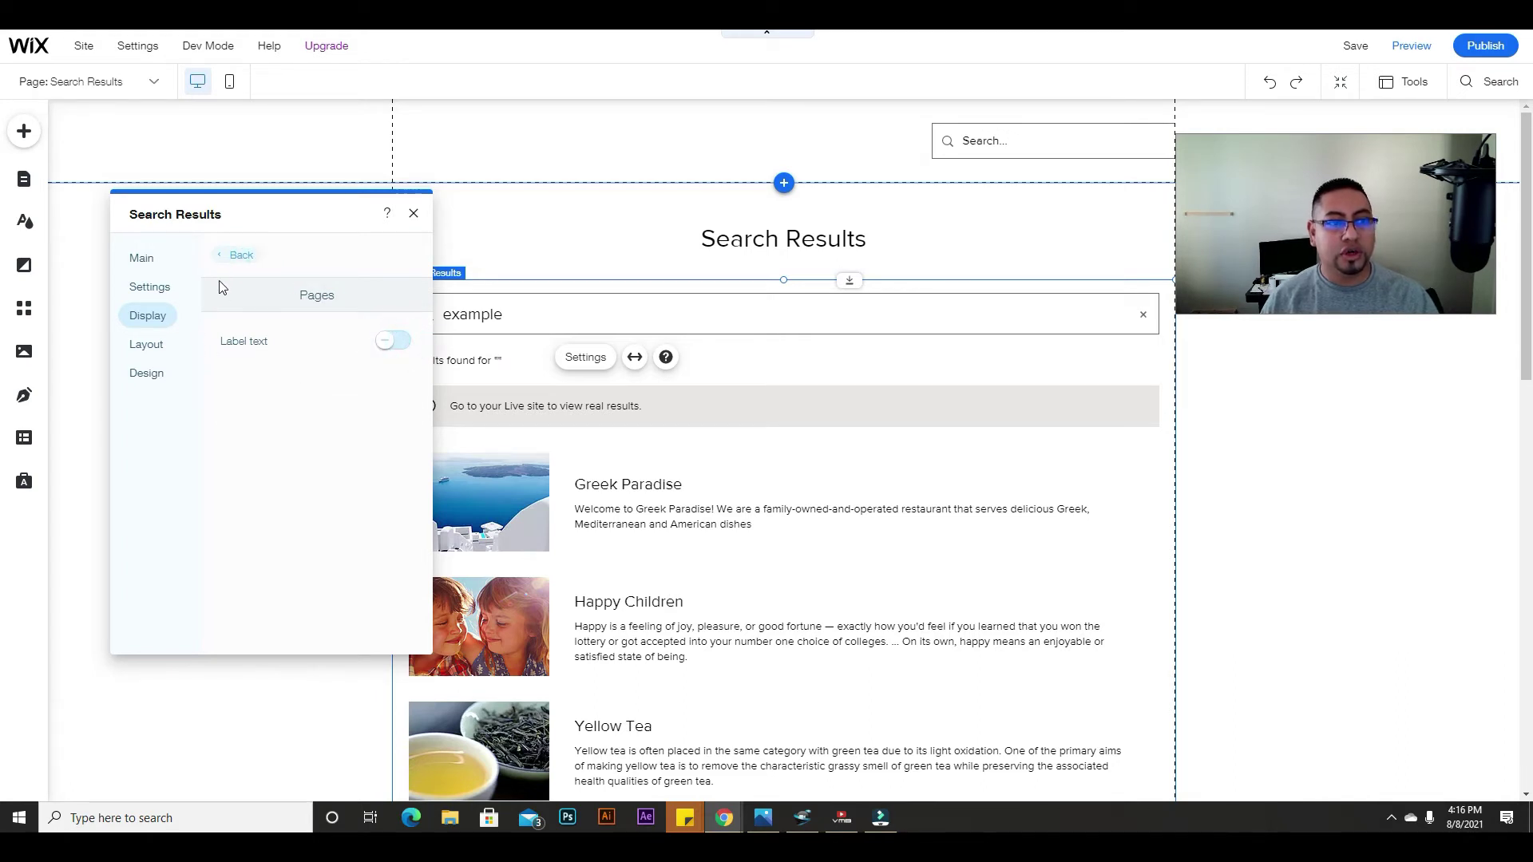
Center-align the results menu in the Layout settings
click(145, 344)
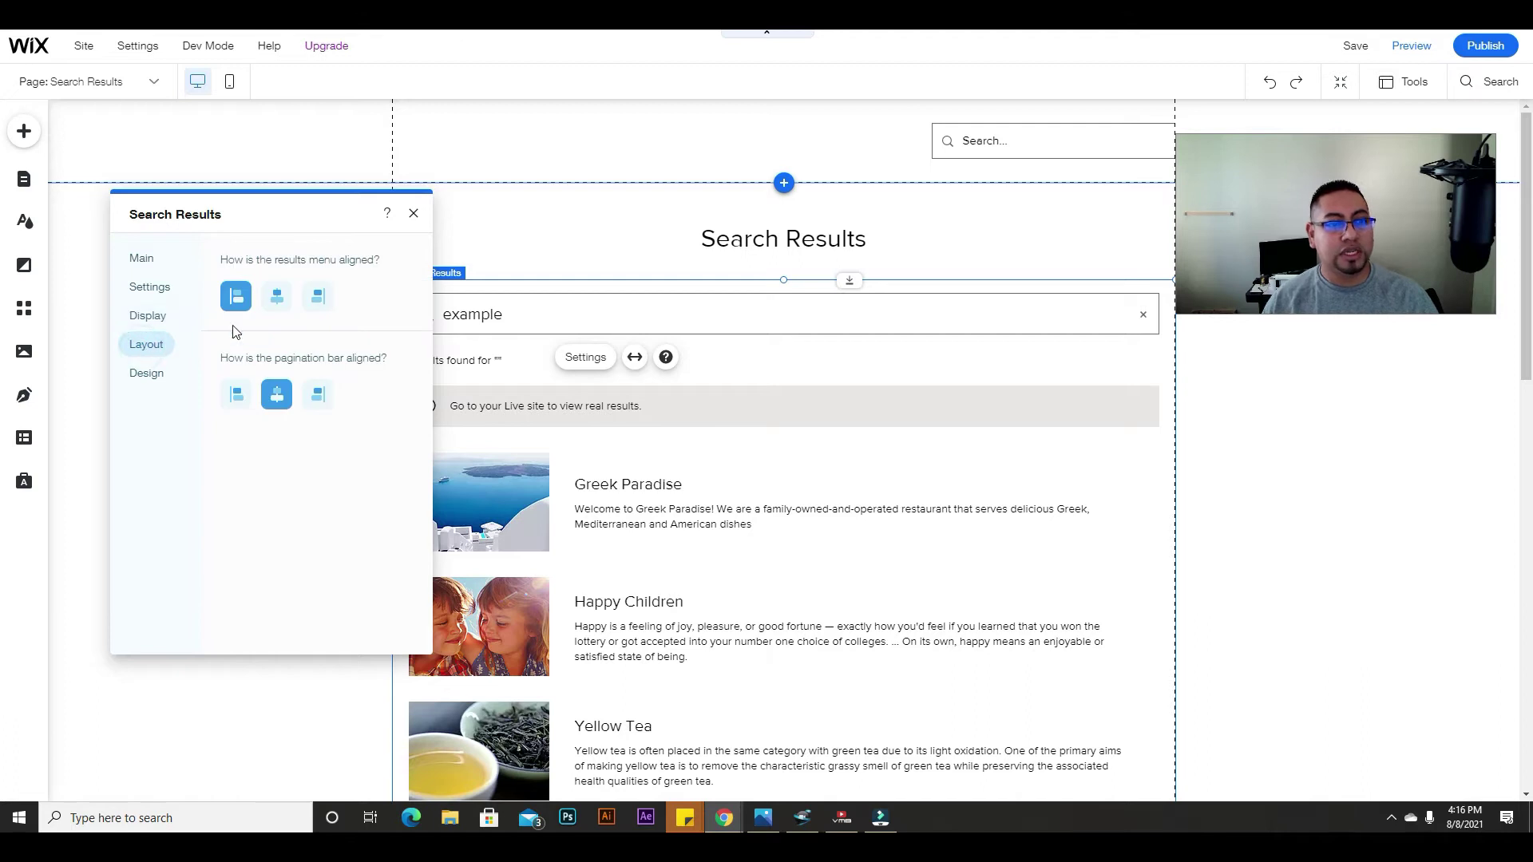
click(272, 308)
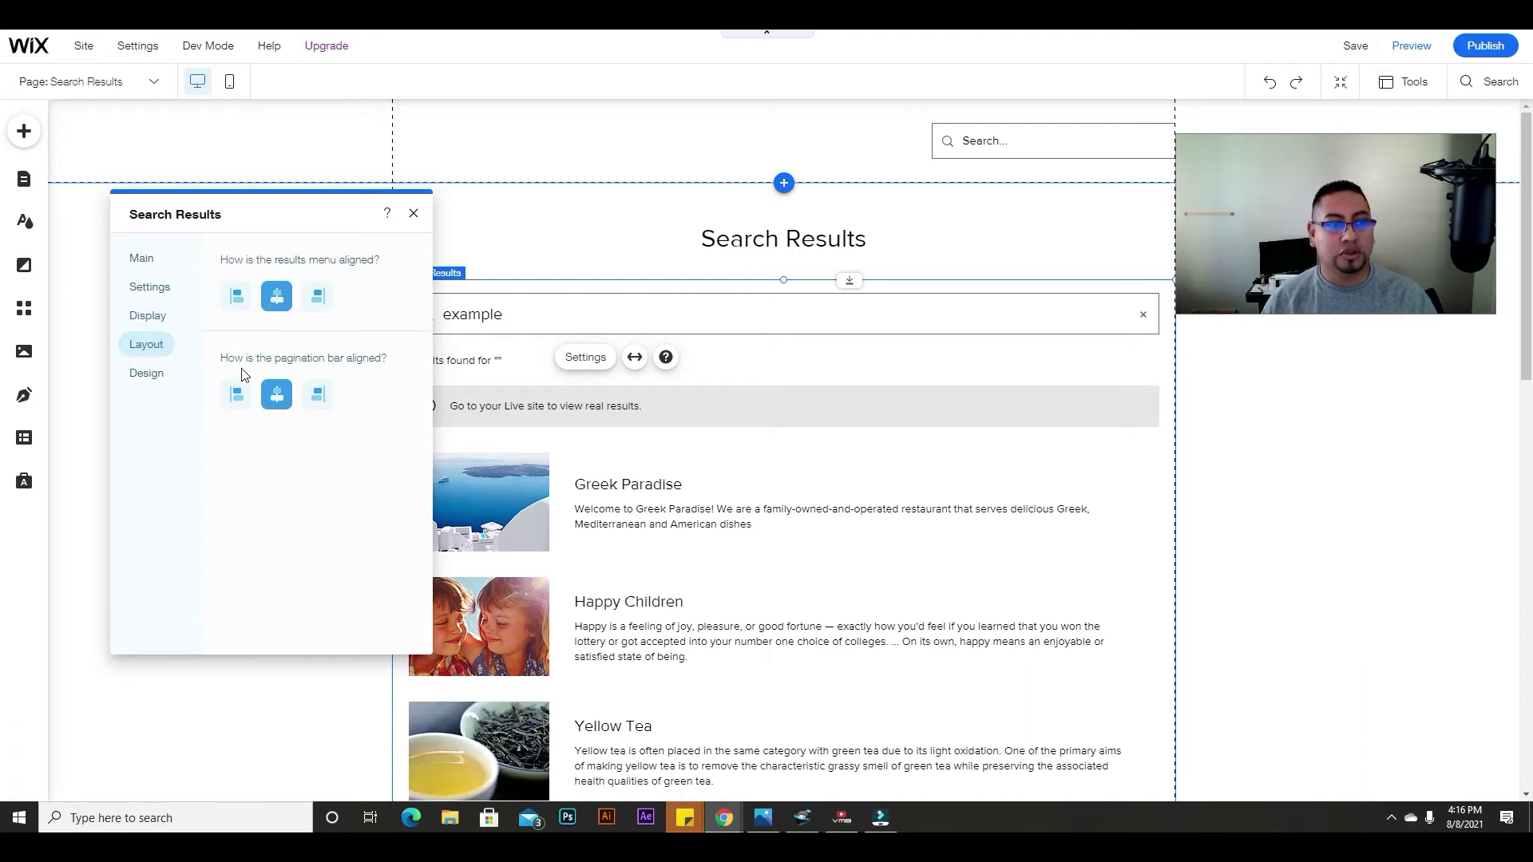
click(147, 376)
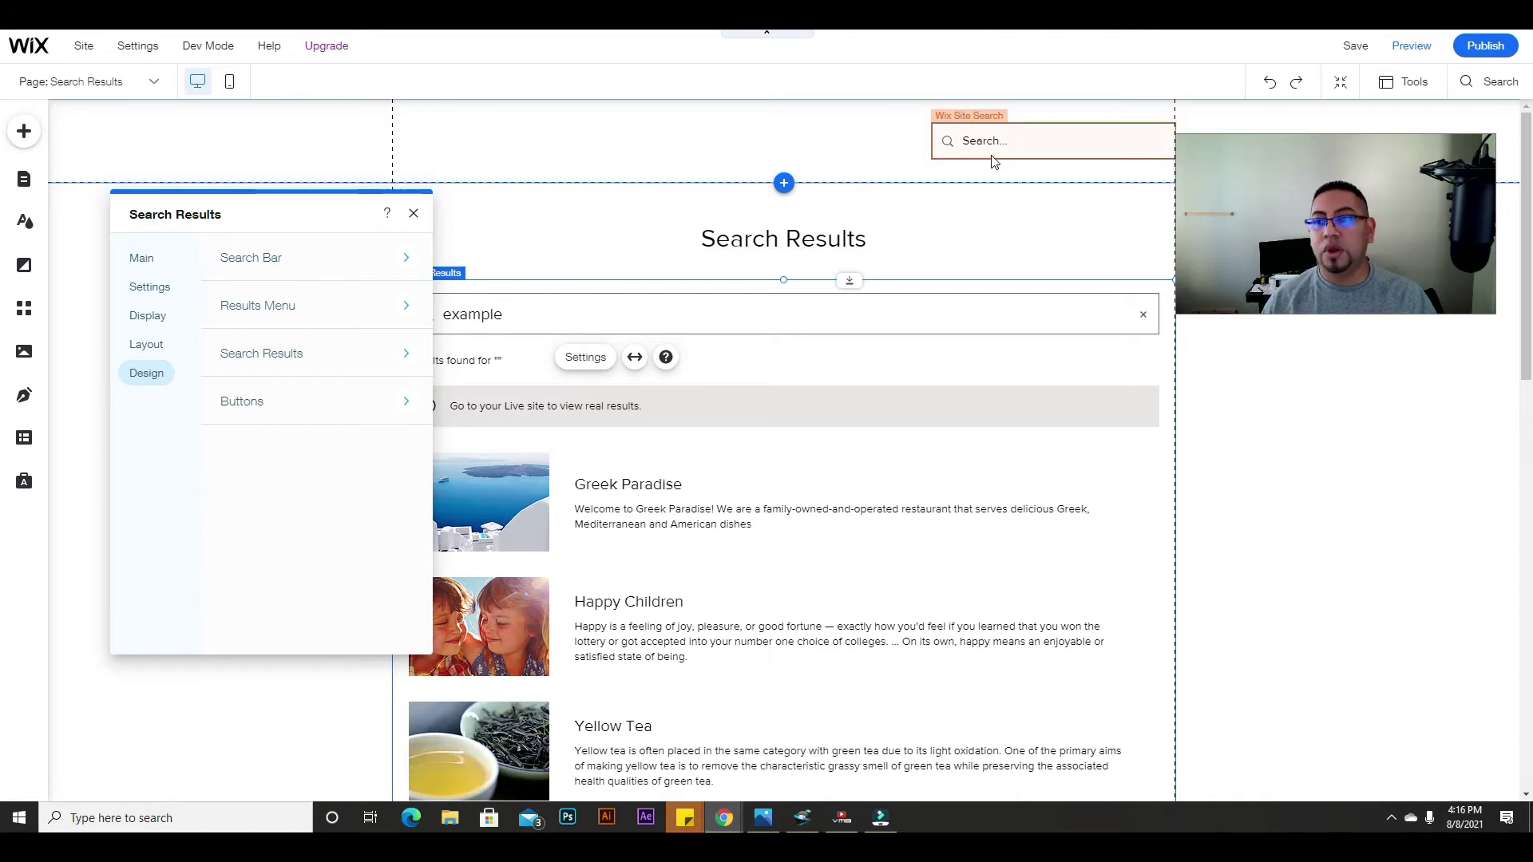
Set the results-page search bar background to red #FF4040
click(364, 258)
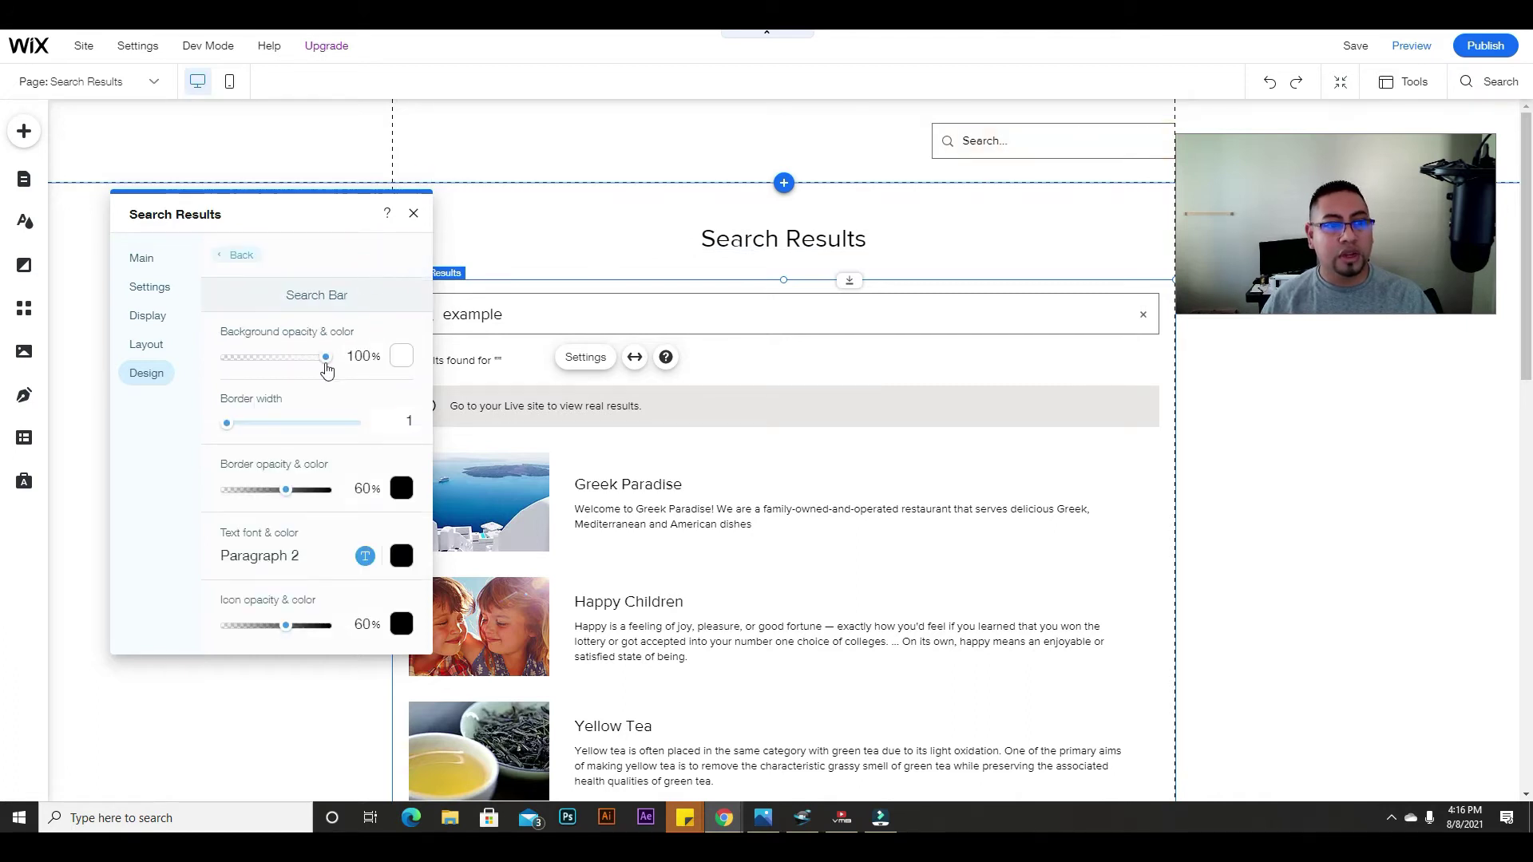
click(401, 356)
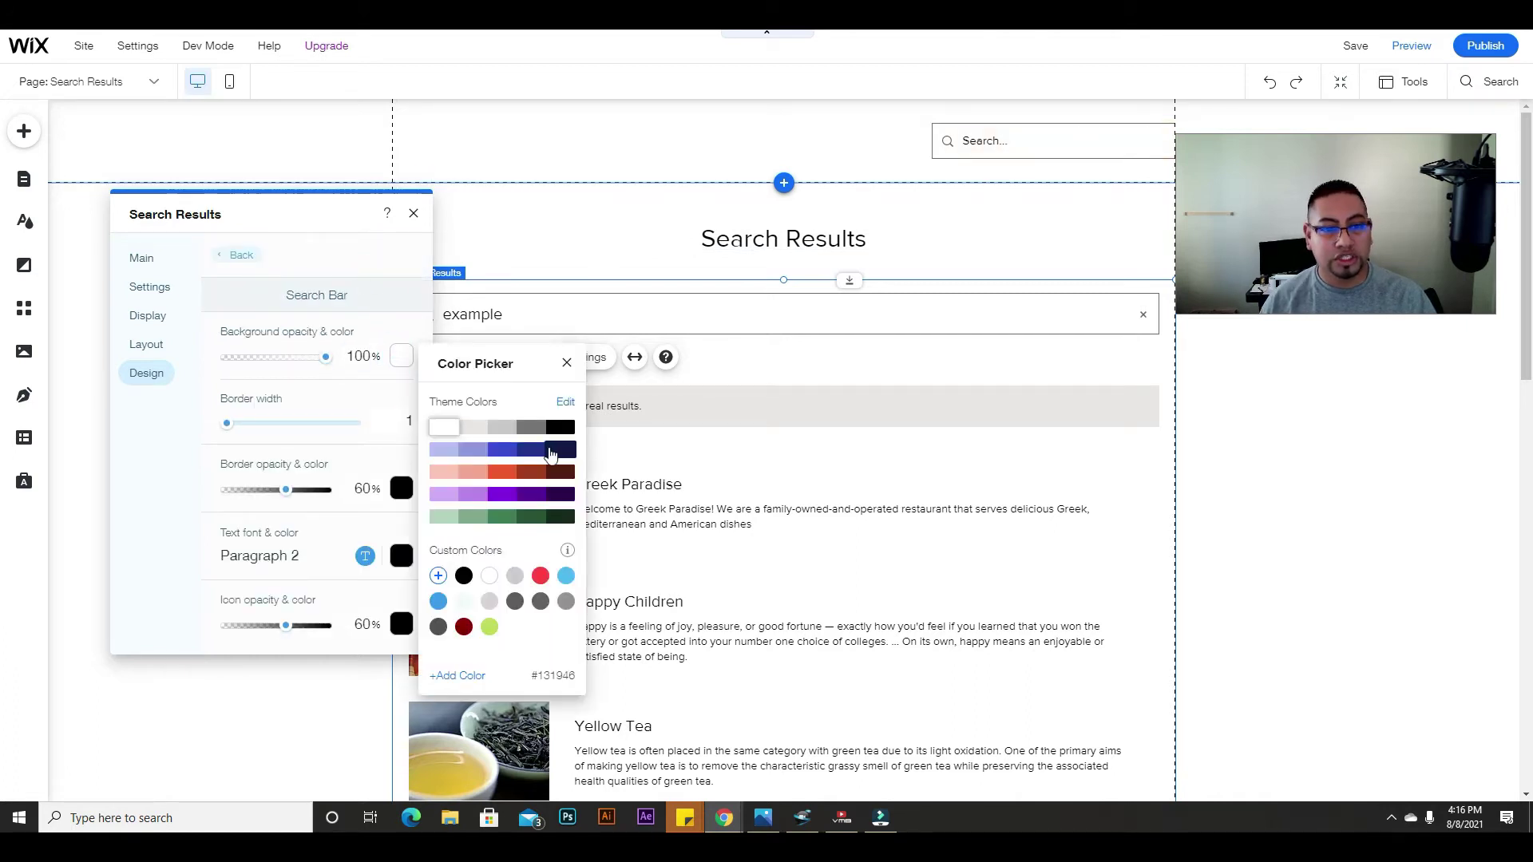
click(567, 577)
click(518, 576)
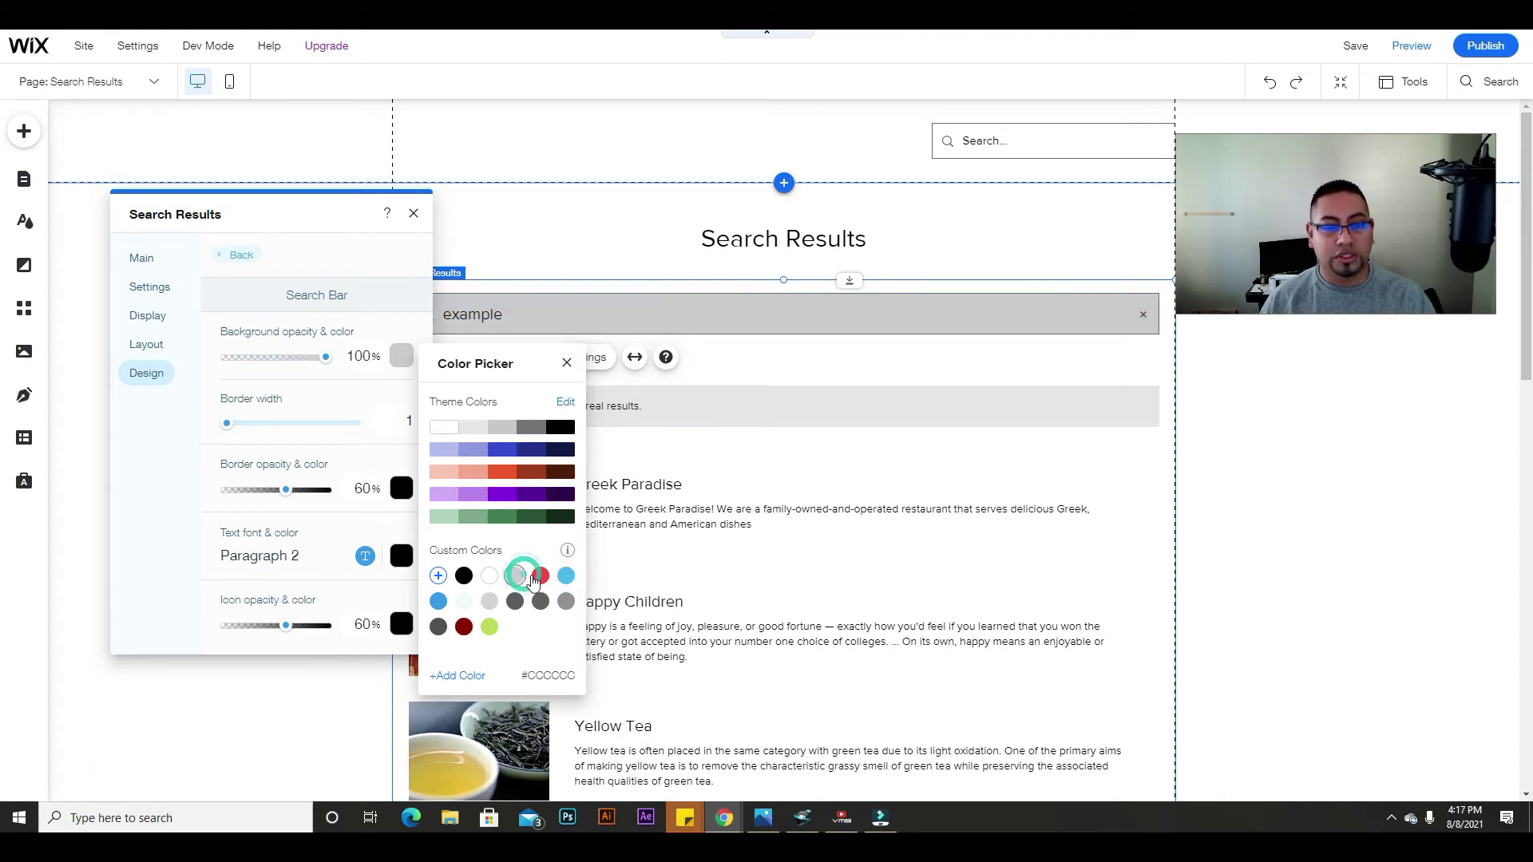
click(539, 578)
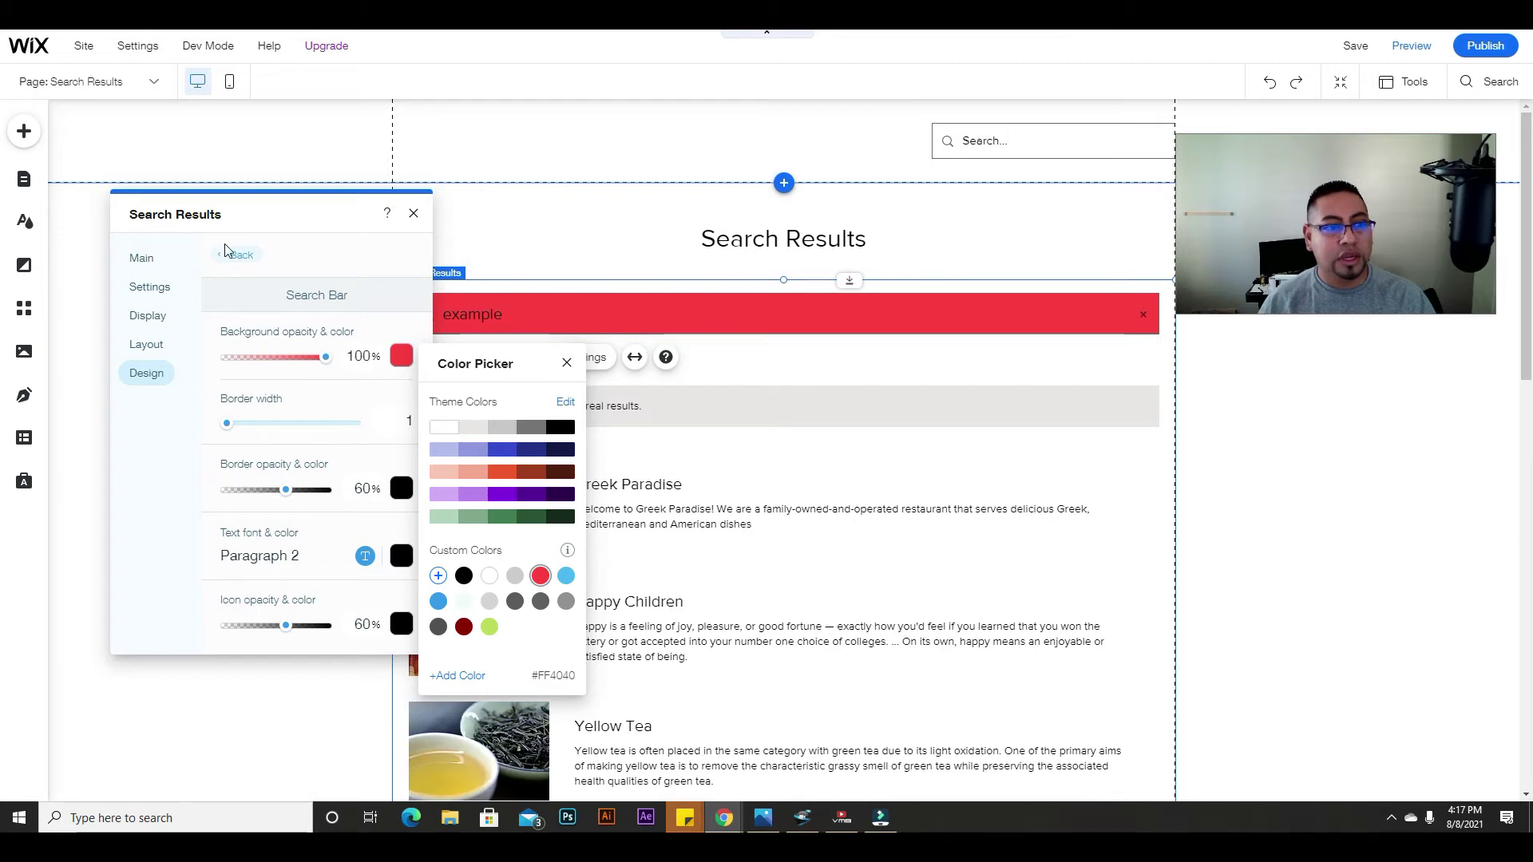
Bring up the design presets for the header search box
key(Escape)
click(1000, 144)
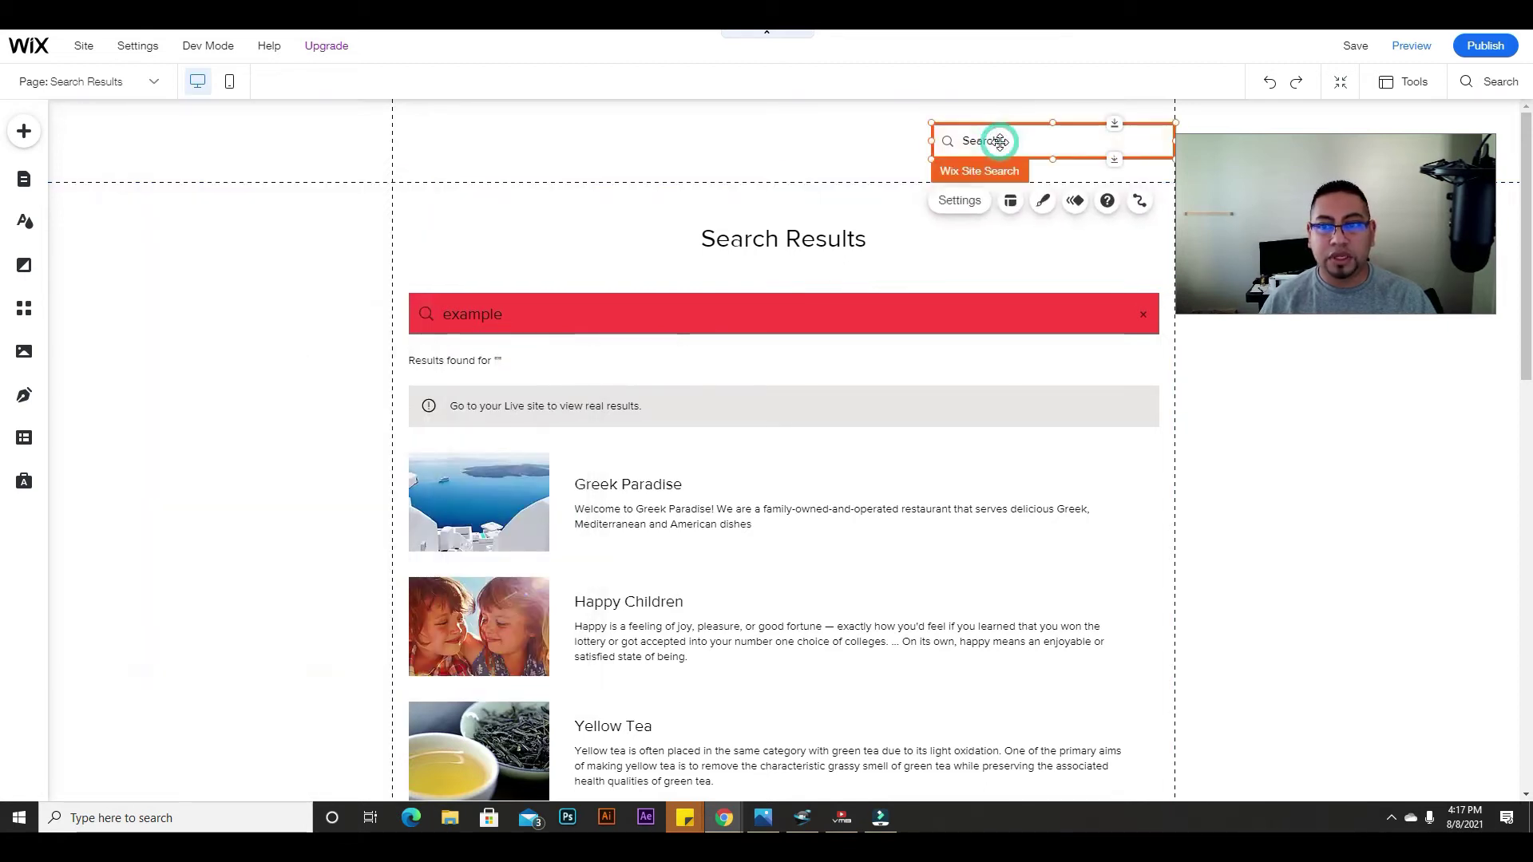
click(1045, 204)
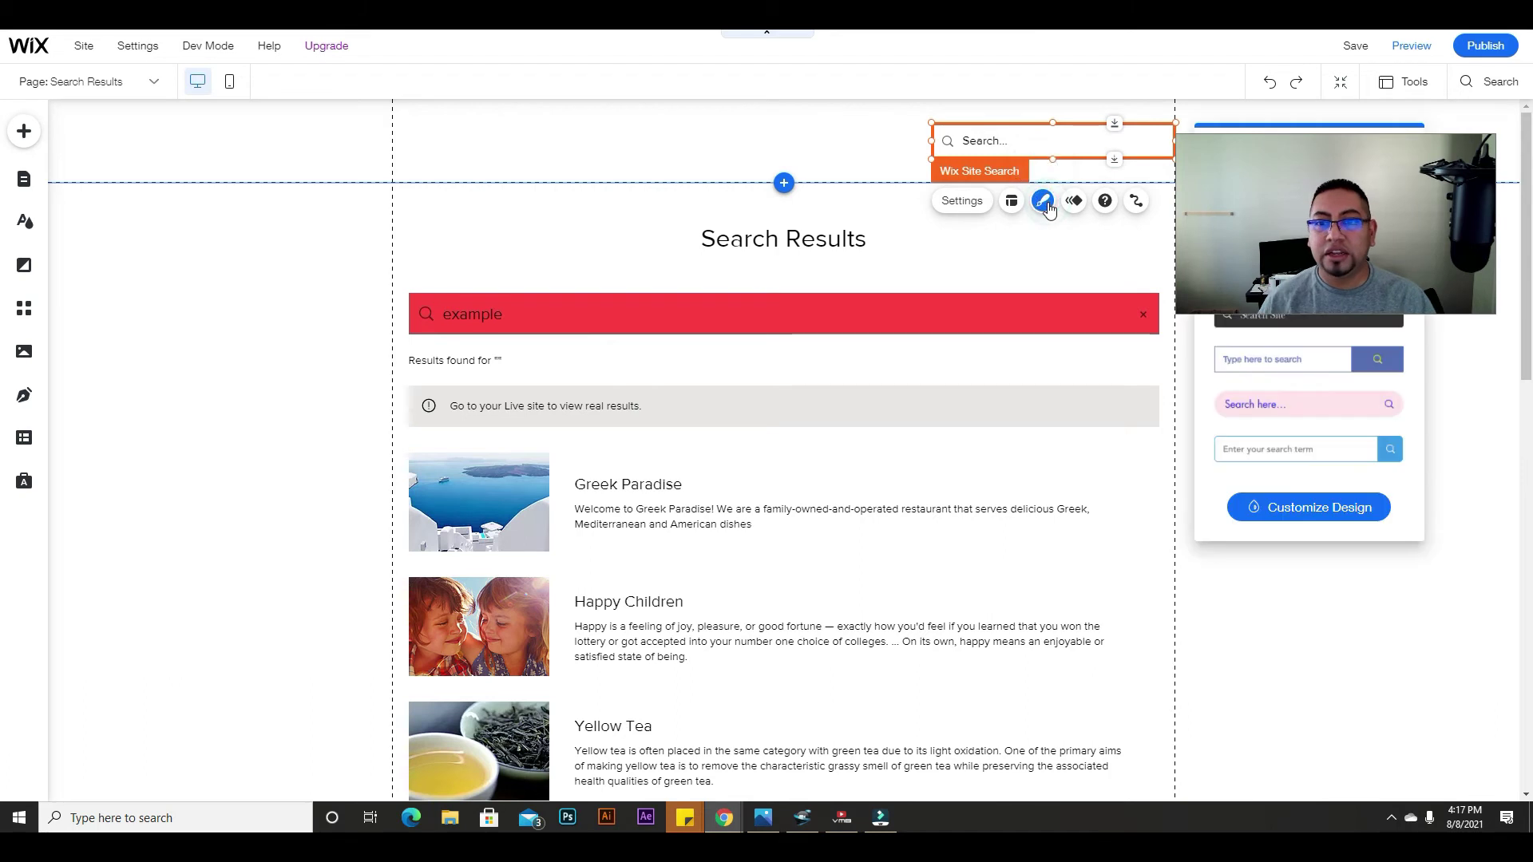
Try header search bar presets and shift the bar about 110 px left
click(1392, 177)
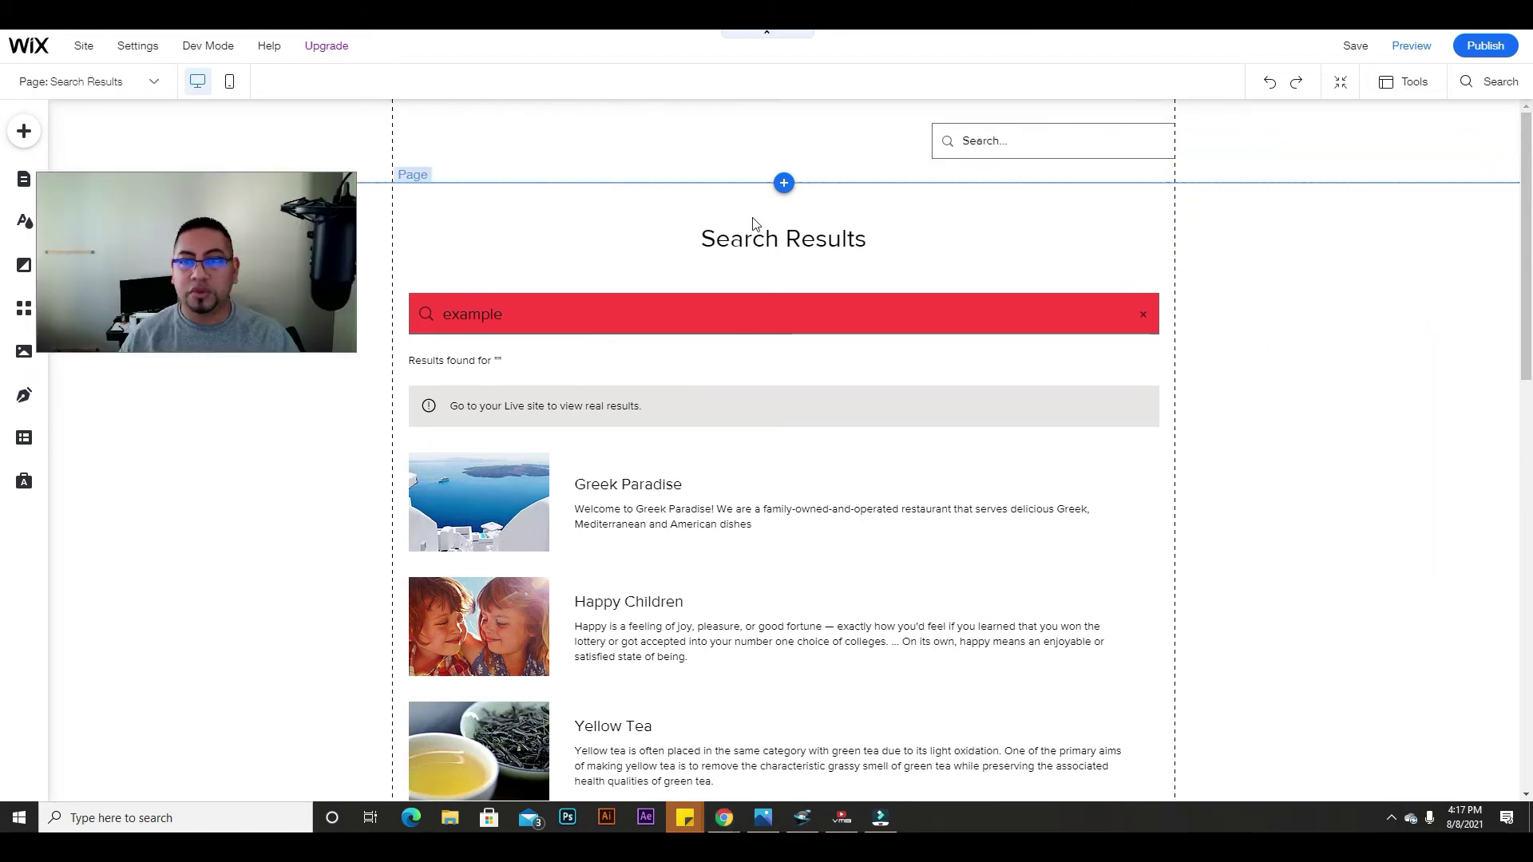
click(1103, 139)
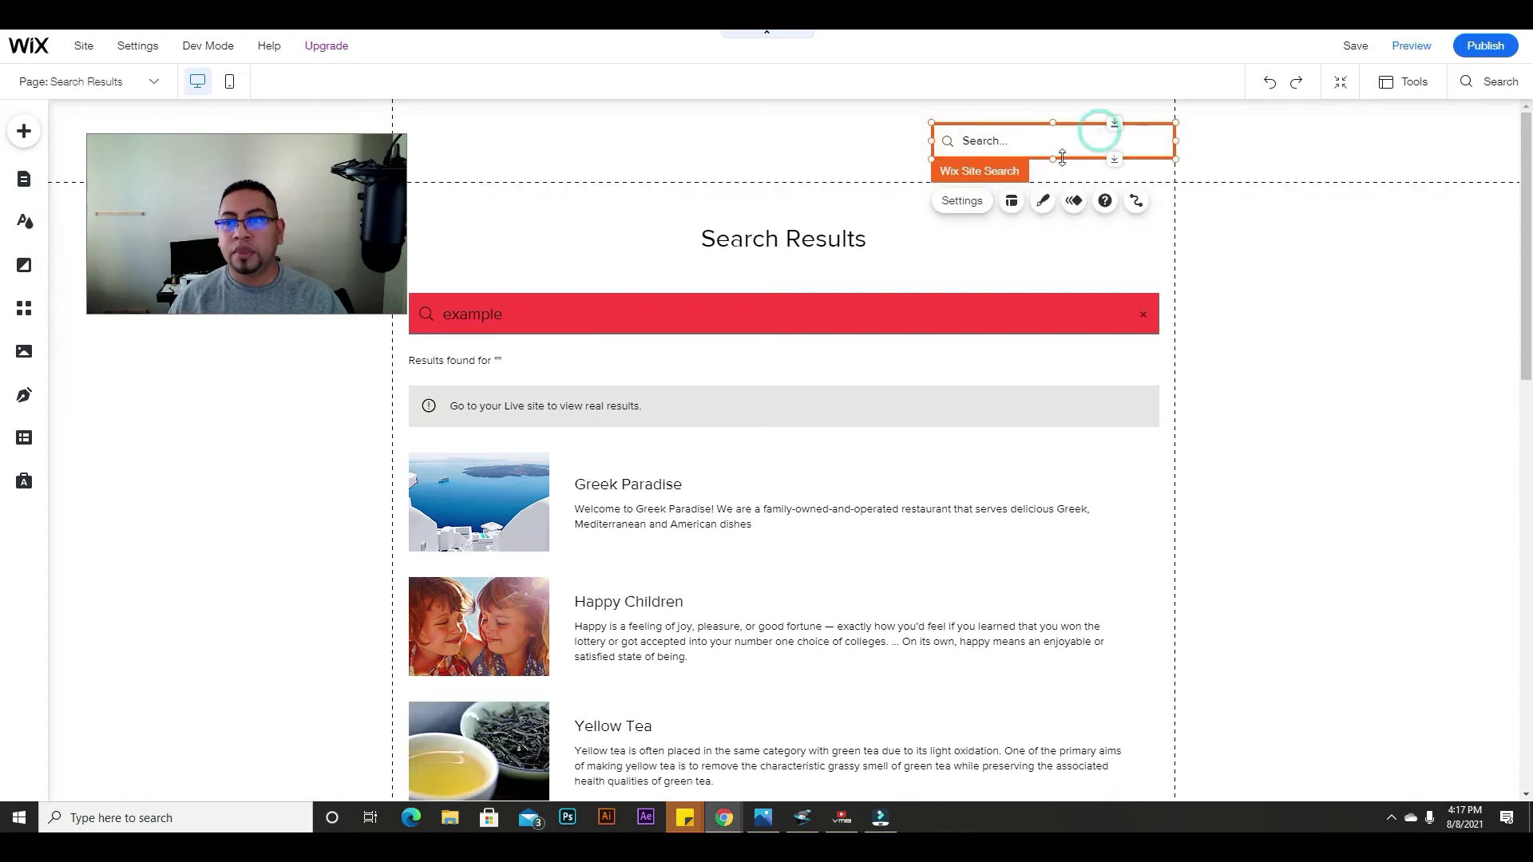
click(1043, 201)
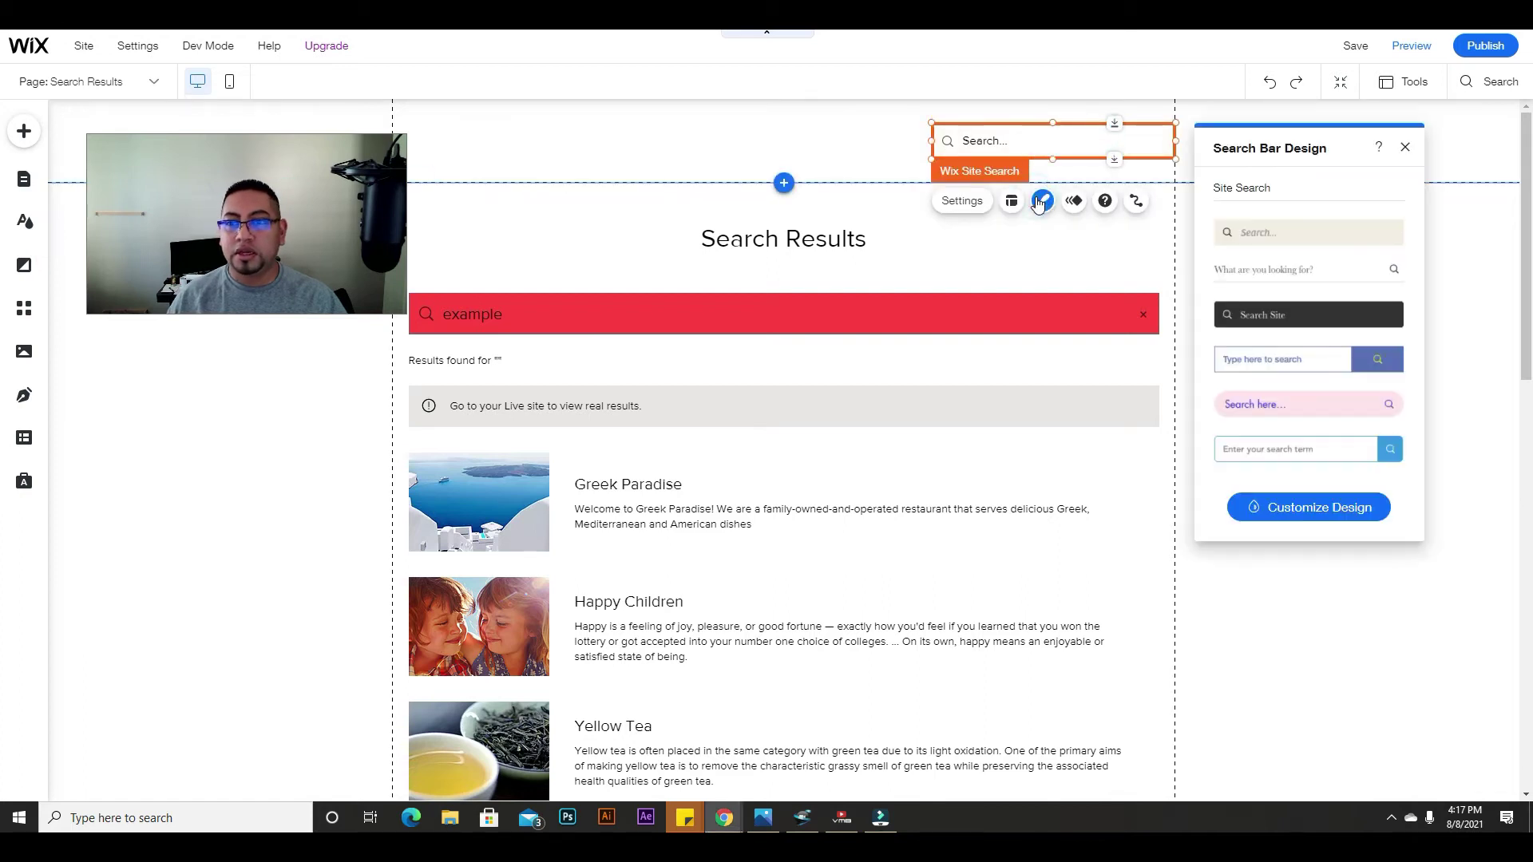
click(1400, 361)
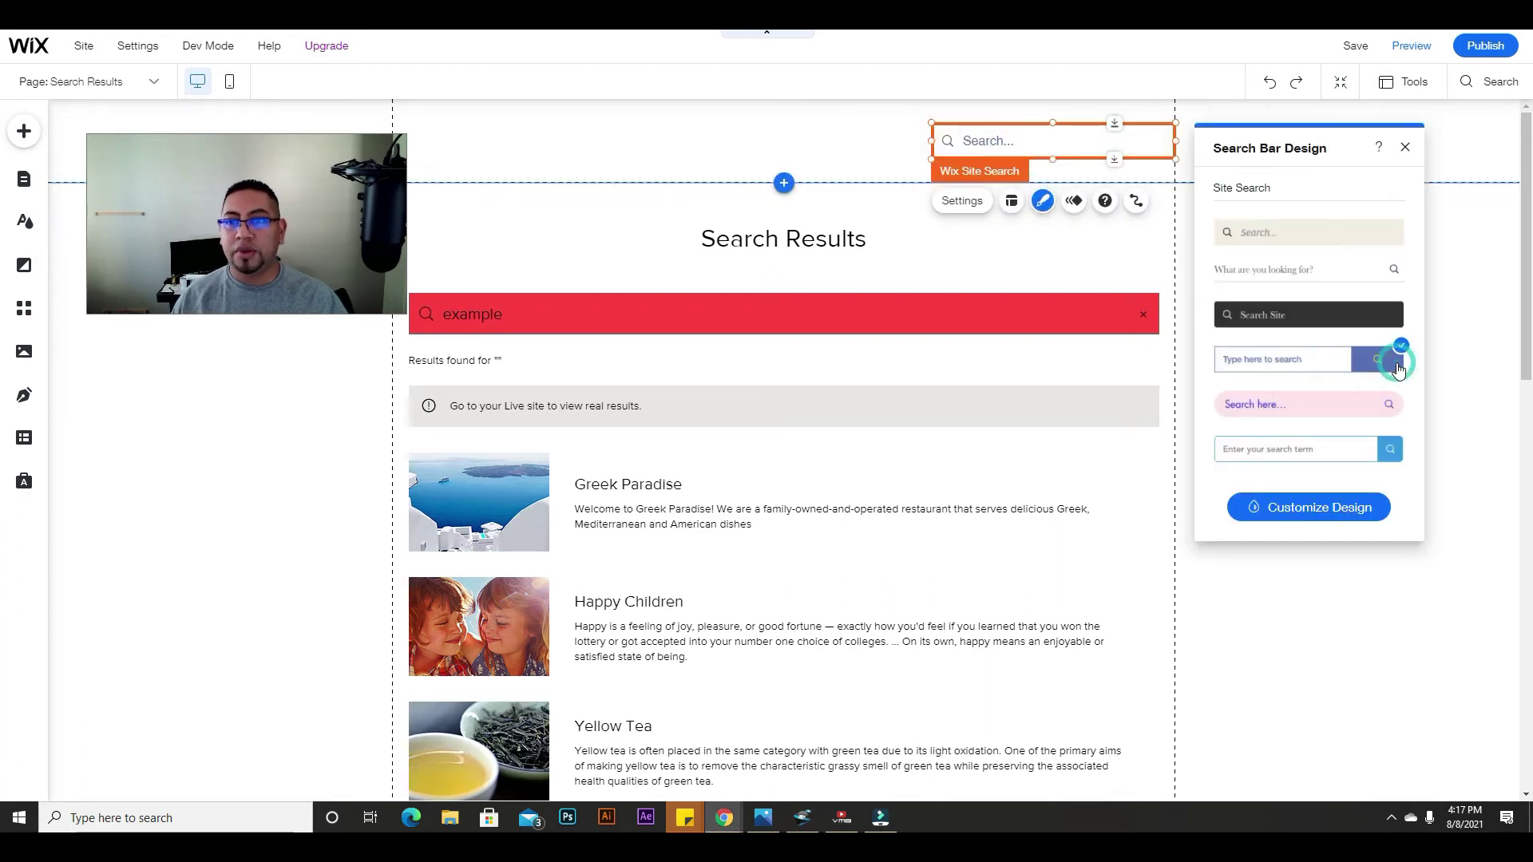
click(1375, 444)
drag(1068, 142, 981, 137)
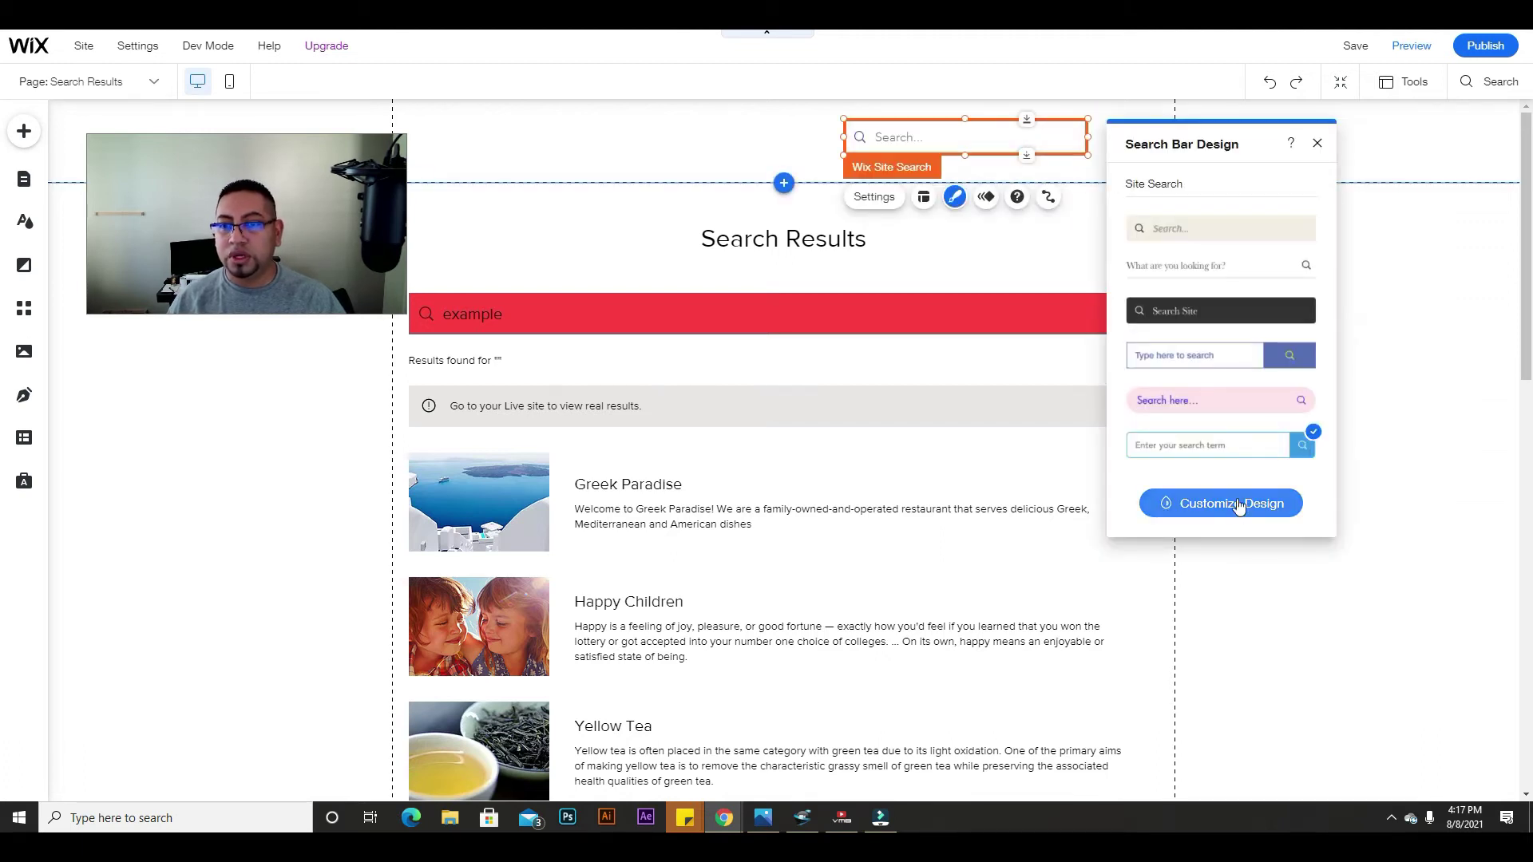
Apply the 'Type here to search' preset design to the header search bar
click(1238, 510)
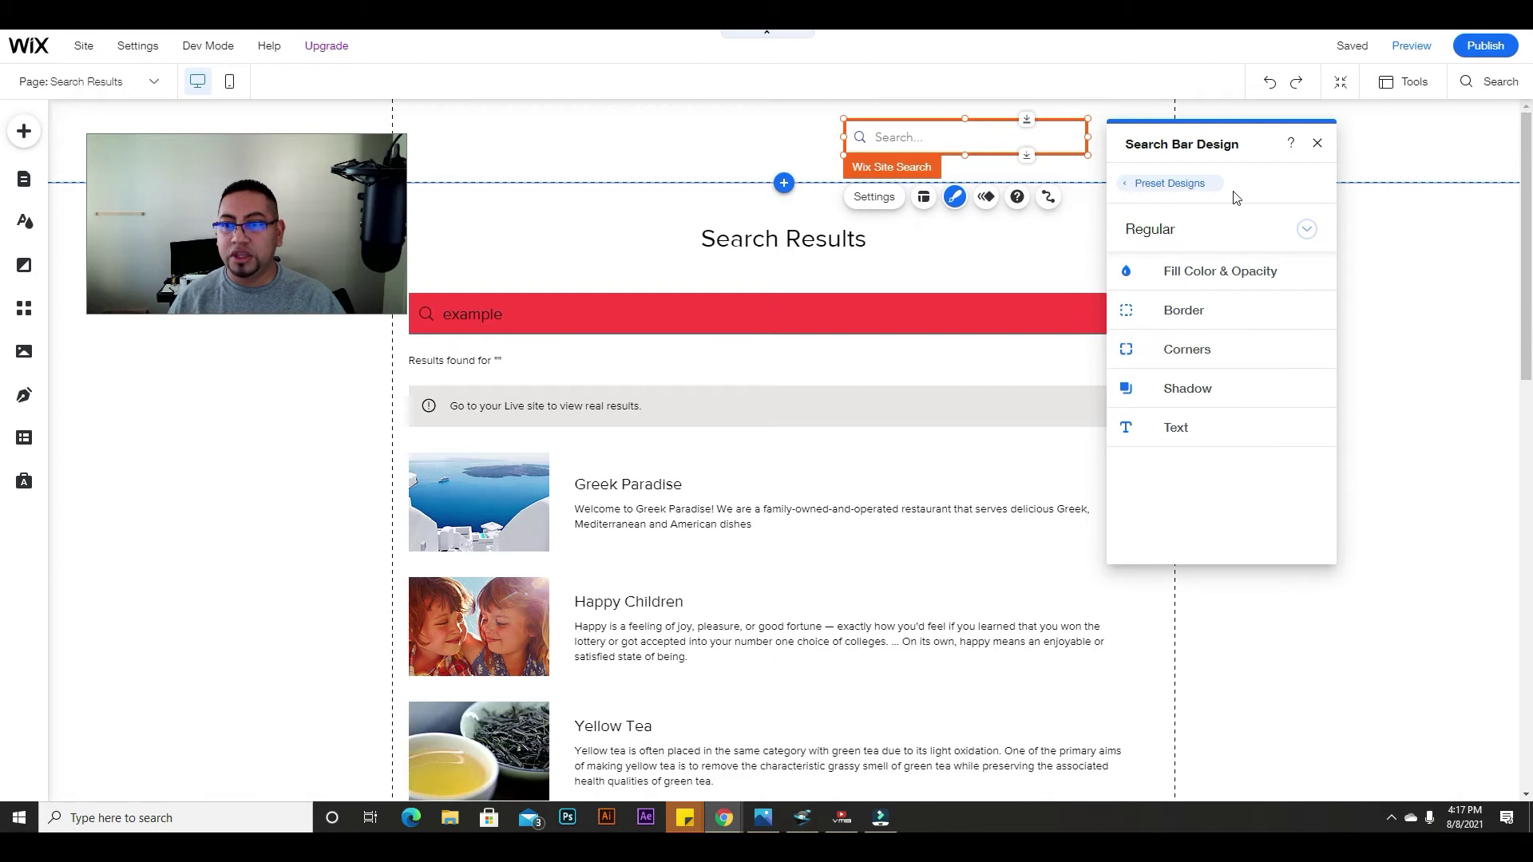
click(1183, 184)
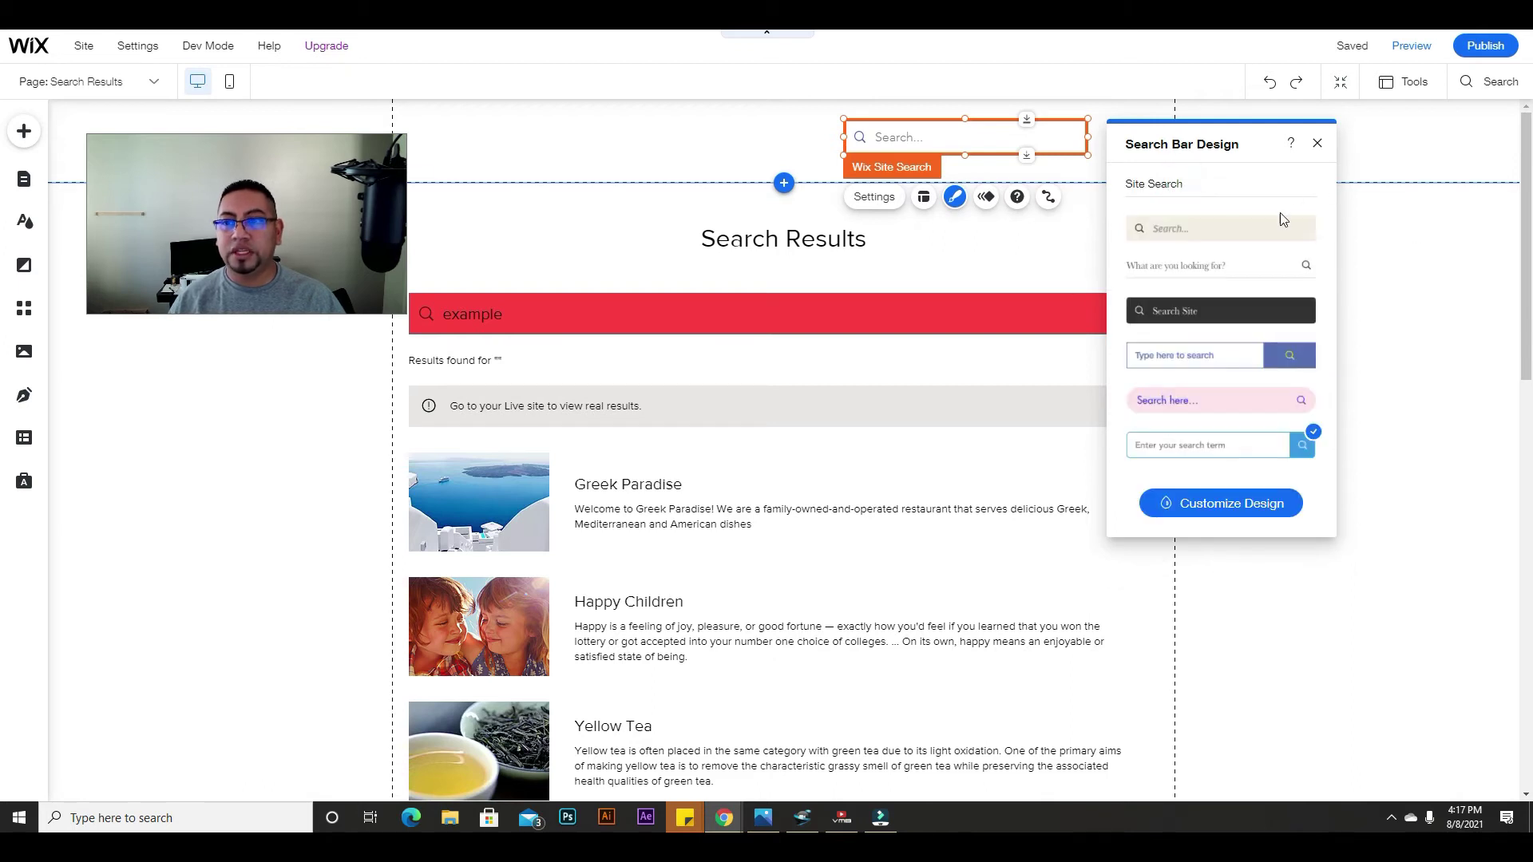
click(1201, 322)
click(1221, 355)
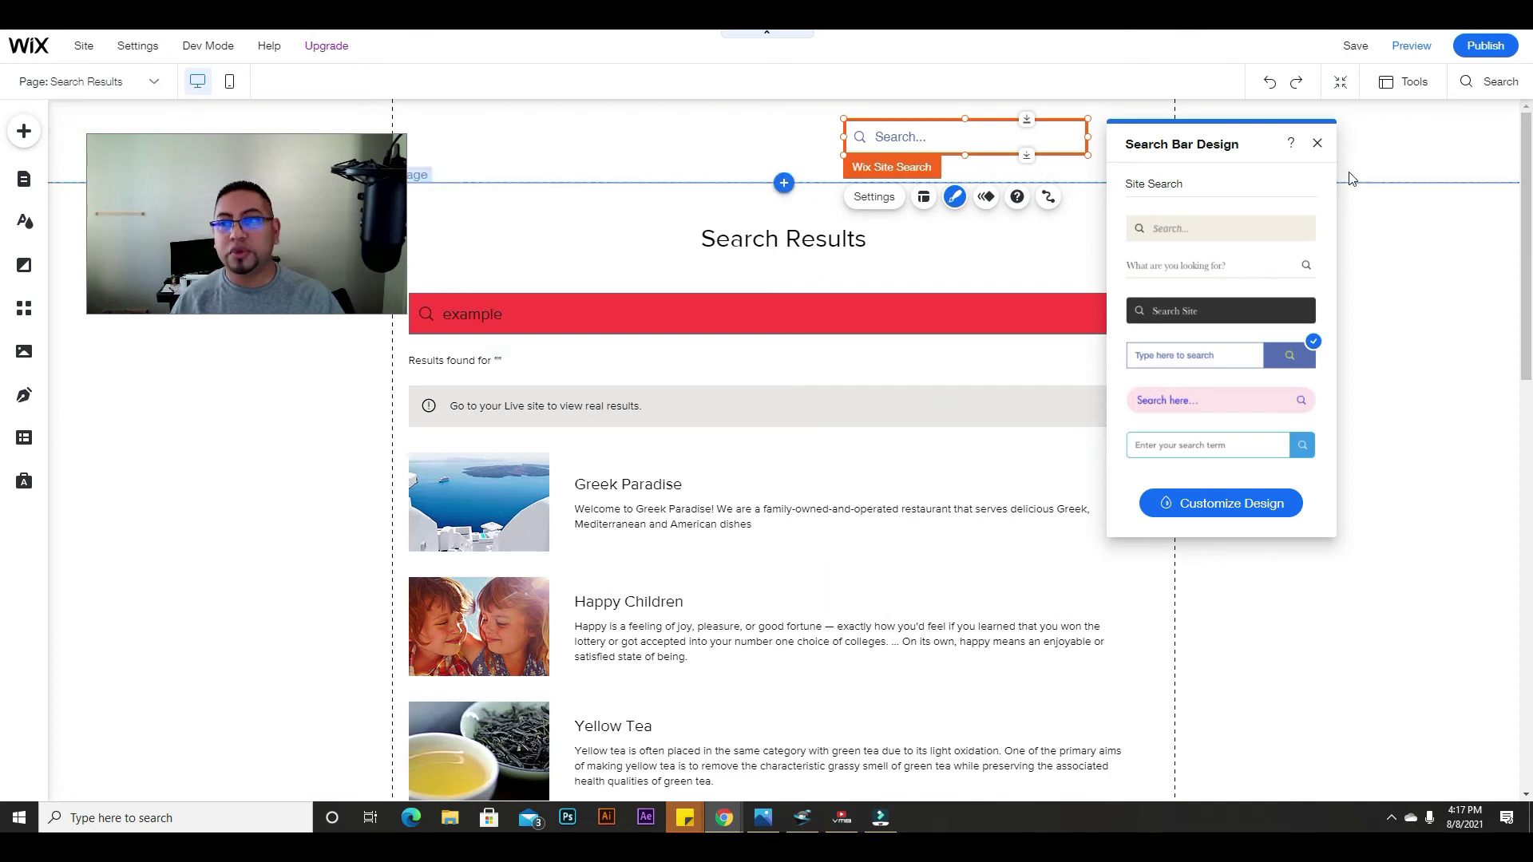
click(1317, 143)
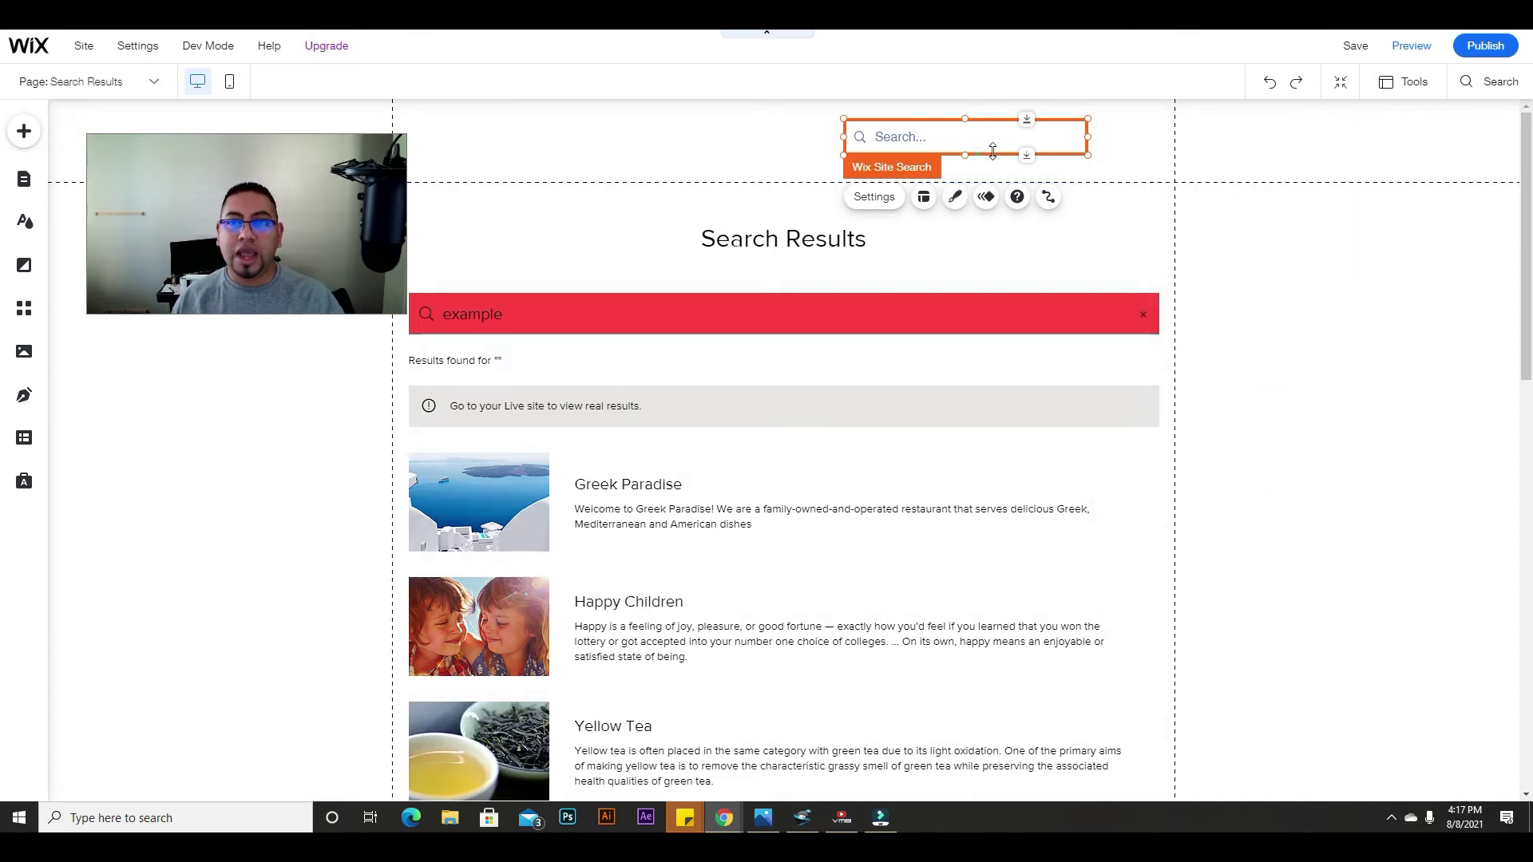
Make the header search bar slightly taller and publish the site
drag(965, 155, 996, 160)
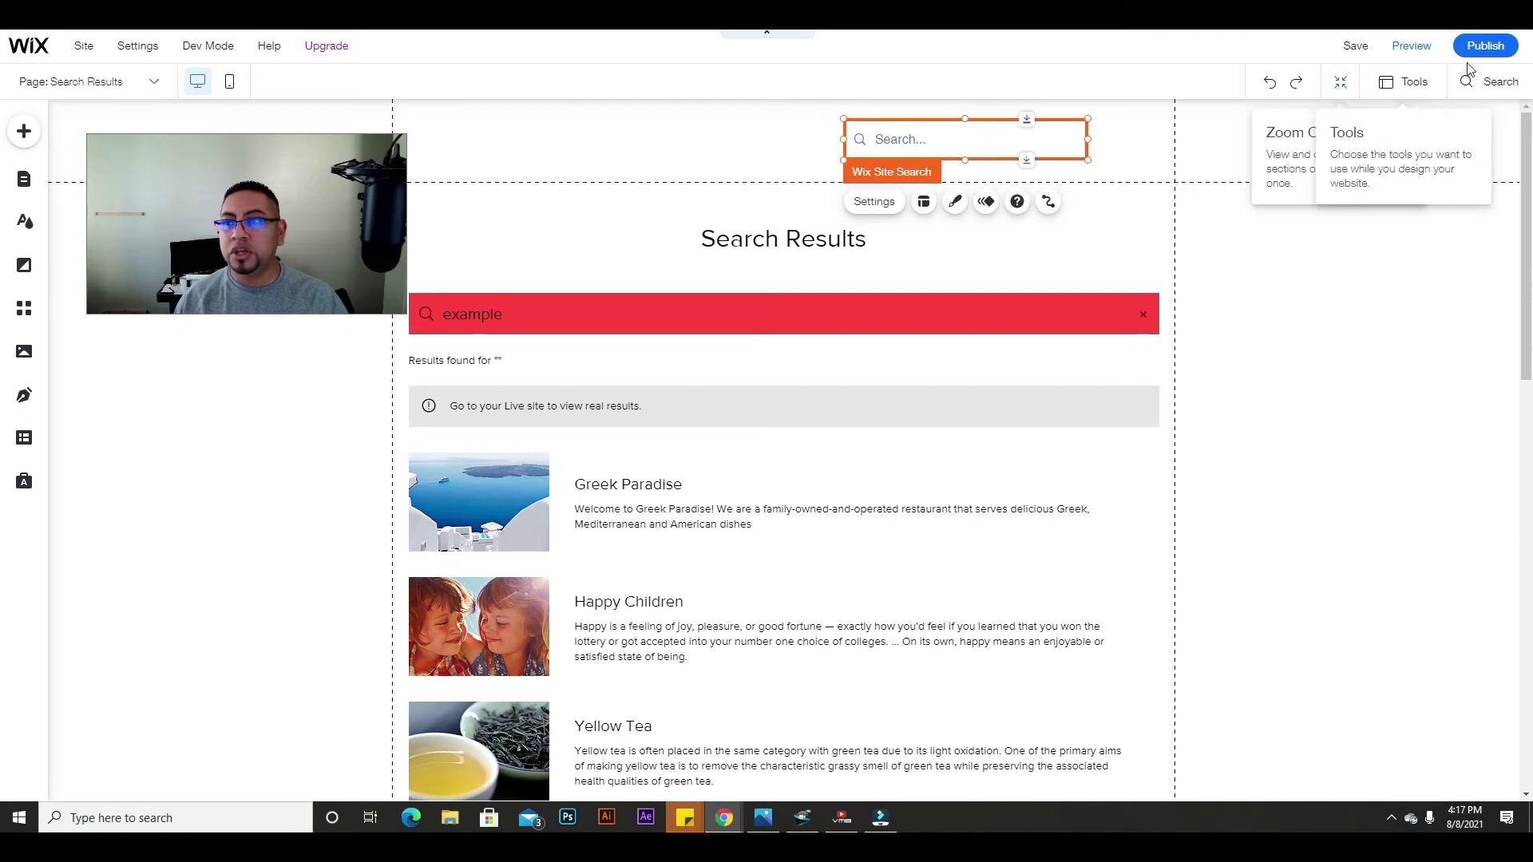
click(1504, 50)
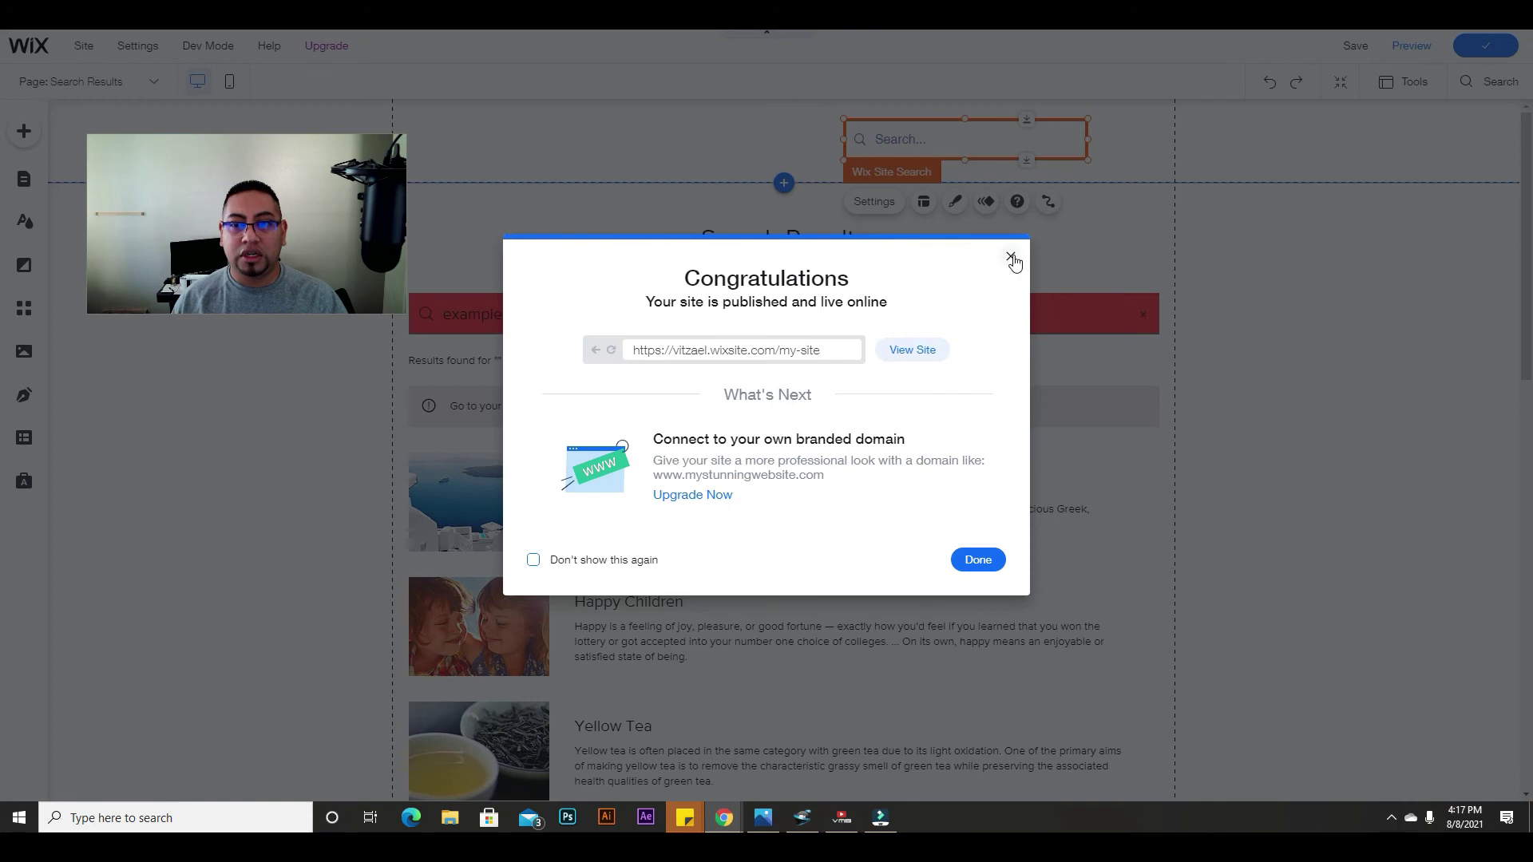
click(1011, 258)
Open the published live site with View Site
scroll(943, 523, down, 3)
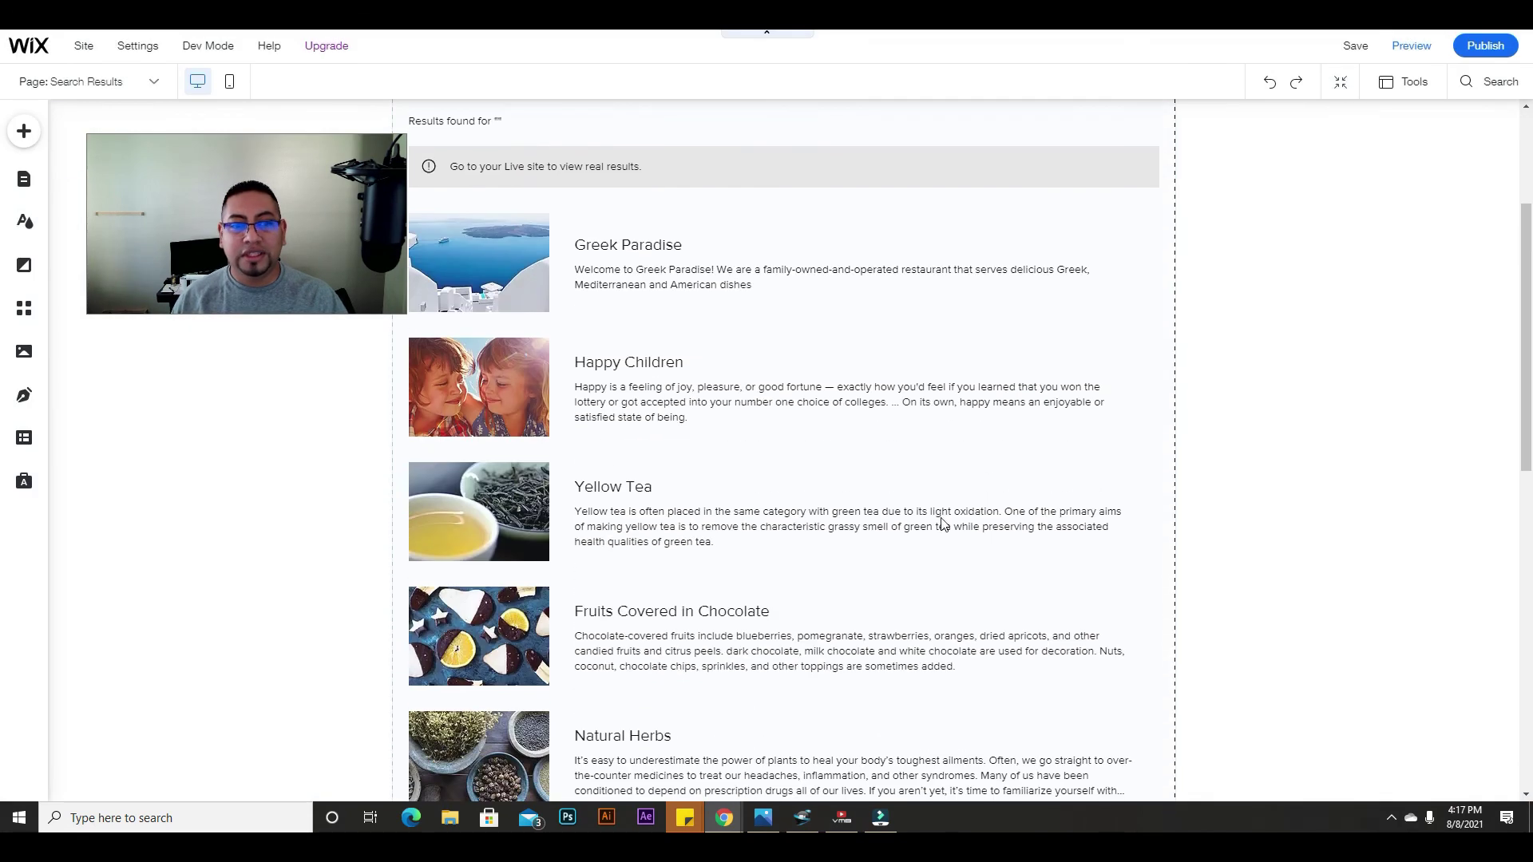
scroll(515, 419, down, 1)
click(474, 297)
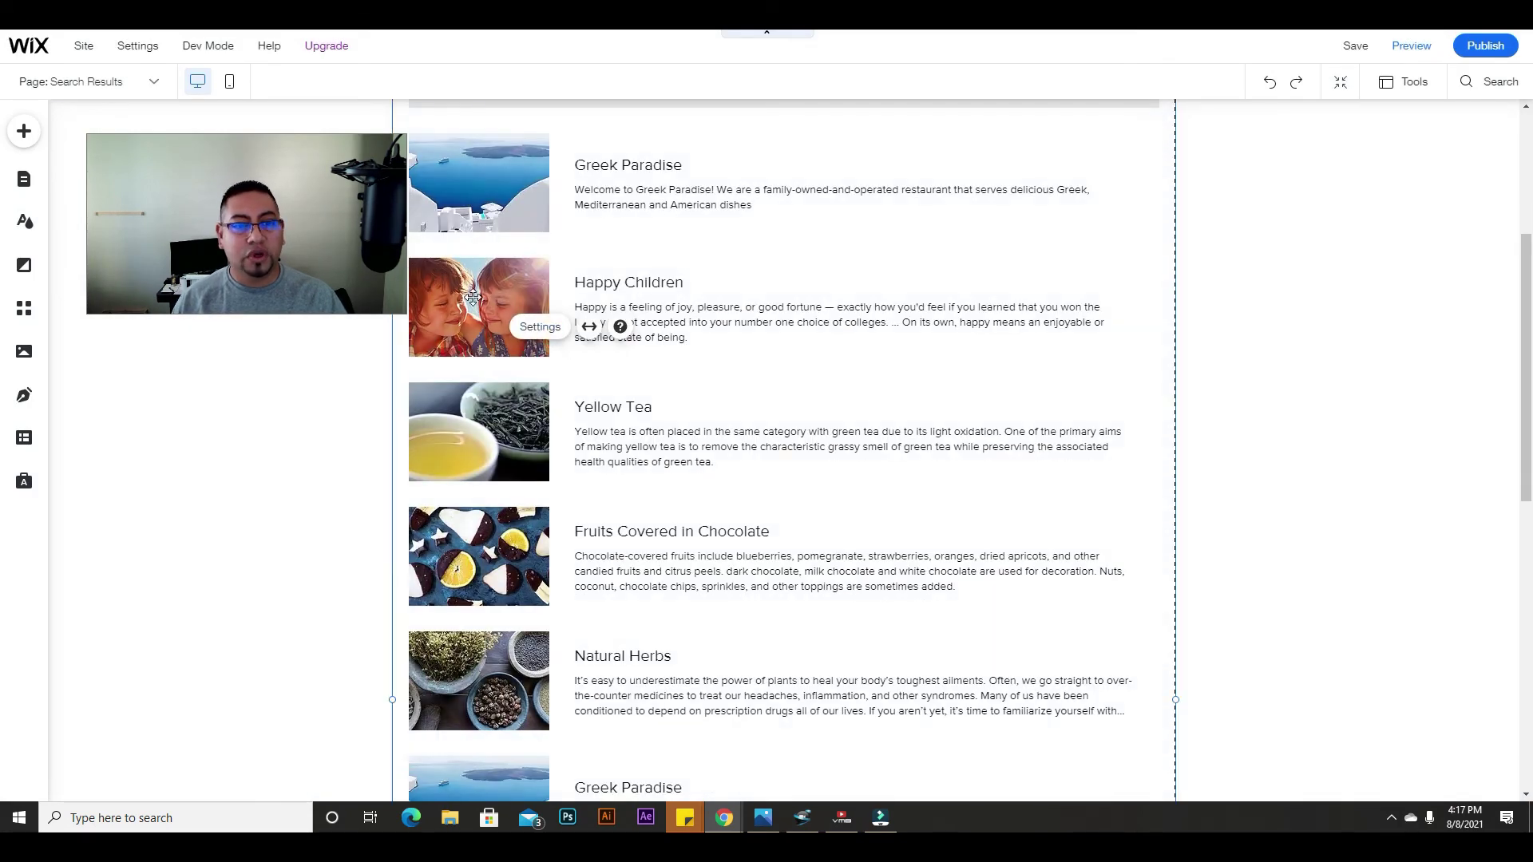
scroll(575, 456, up, 4)
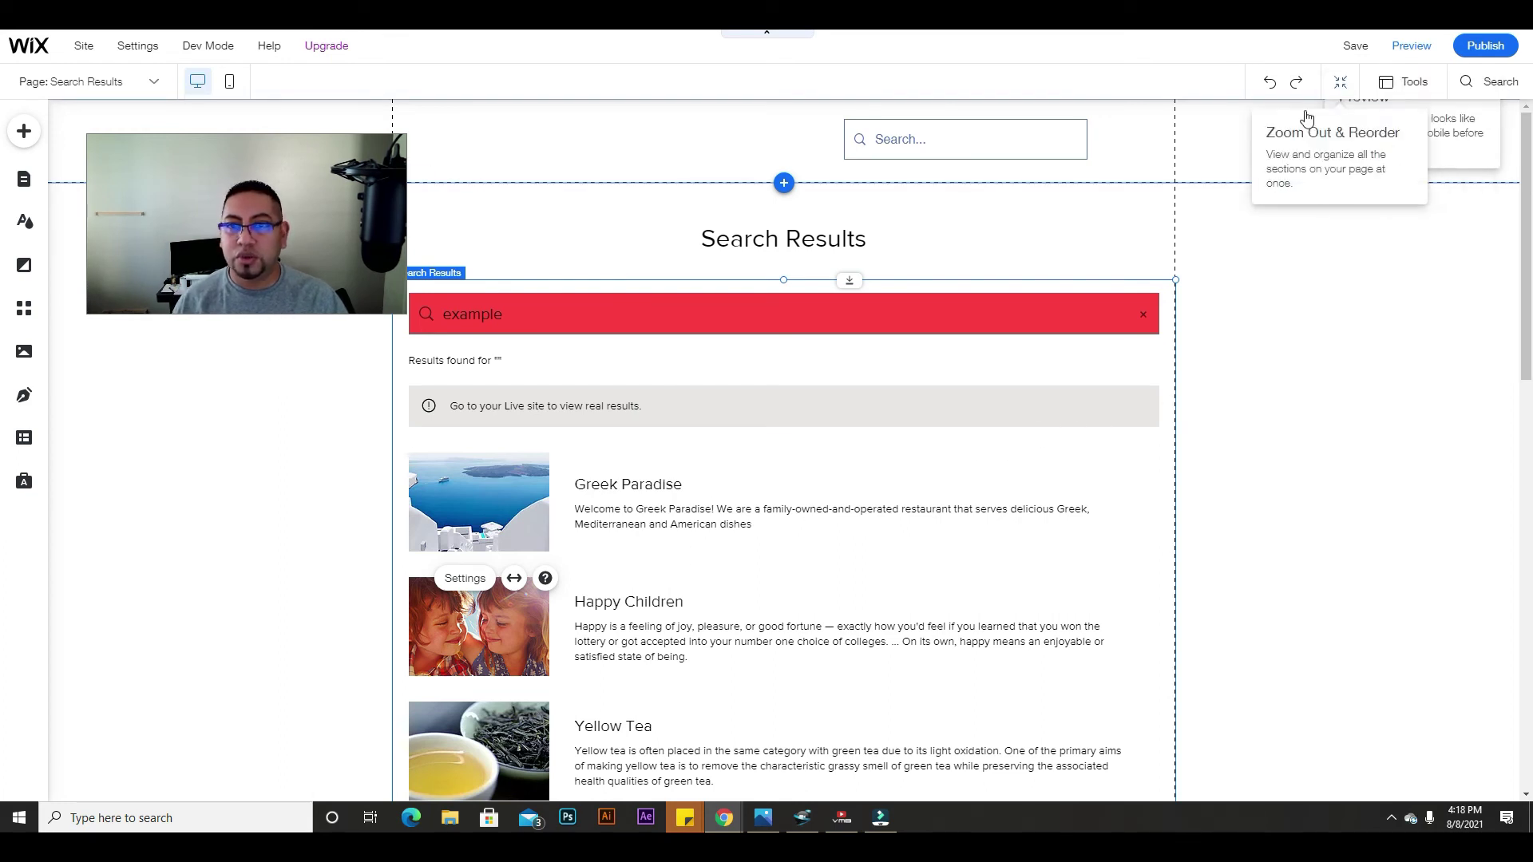
mouse_move(1475, 58)
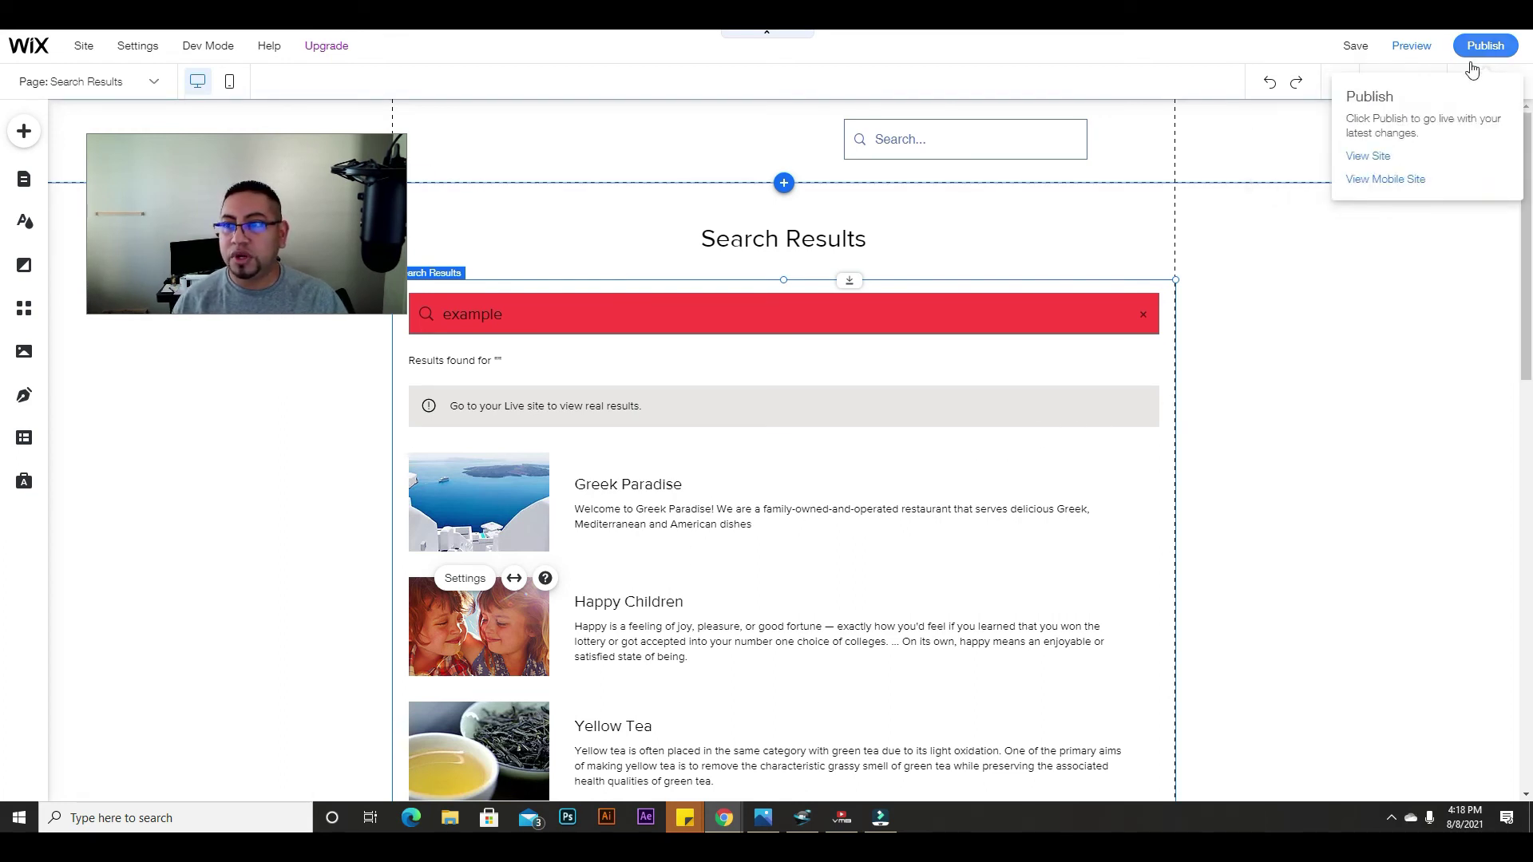
click(1369, 156)
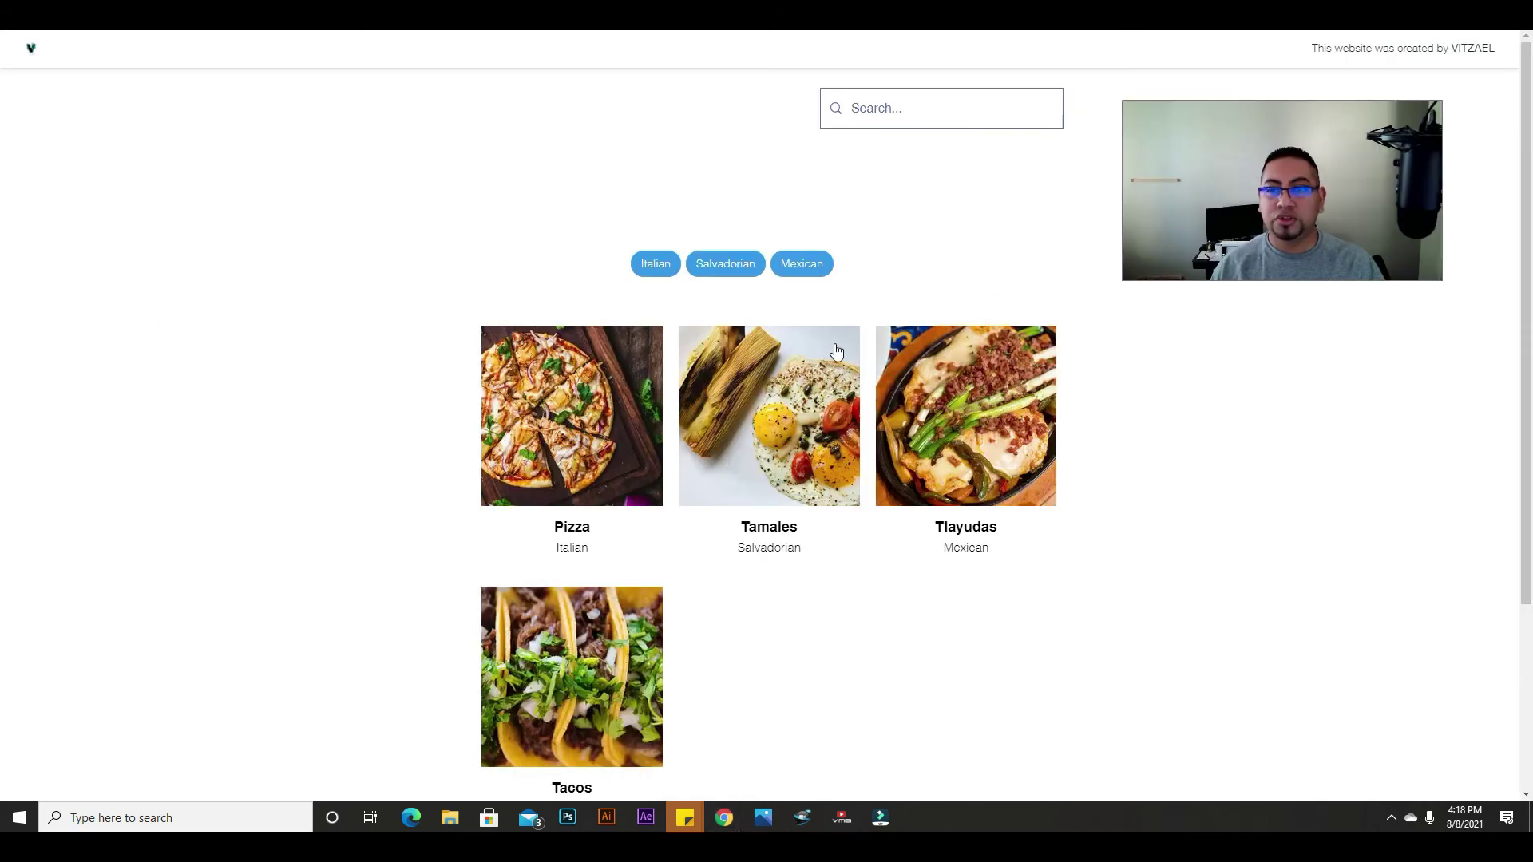
Search the live site for 'food' and open the Services | Dish options result
click(921, 125)
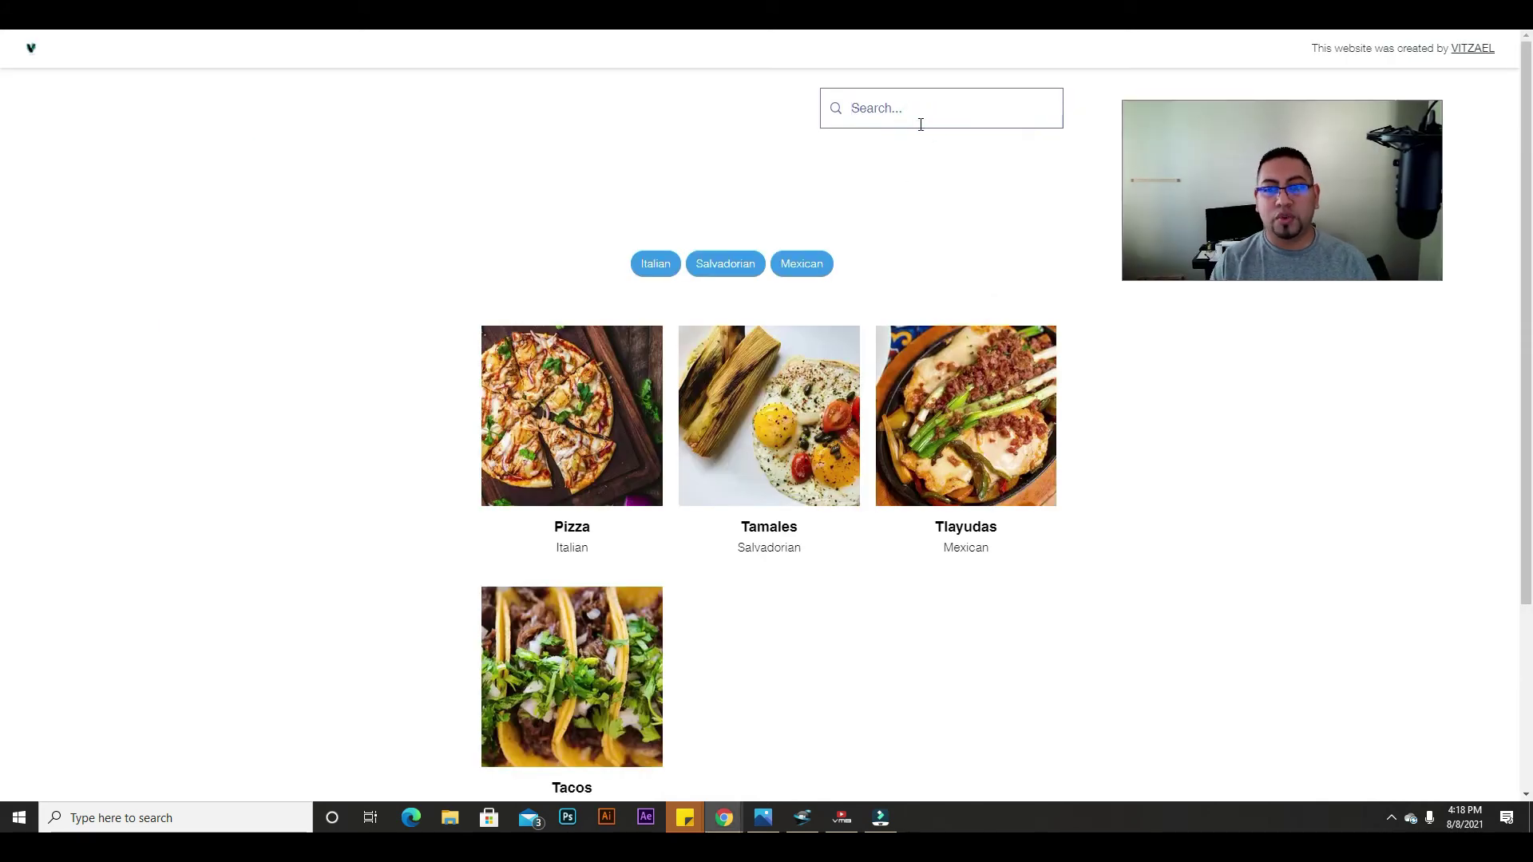
key(BackSpace)
key(BackSpace)
key(BackSpace)
key(BackSpace)
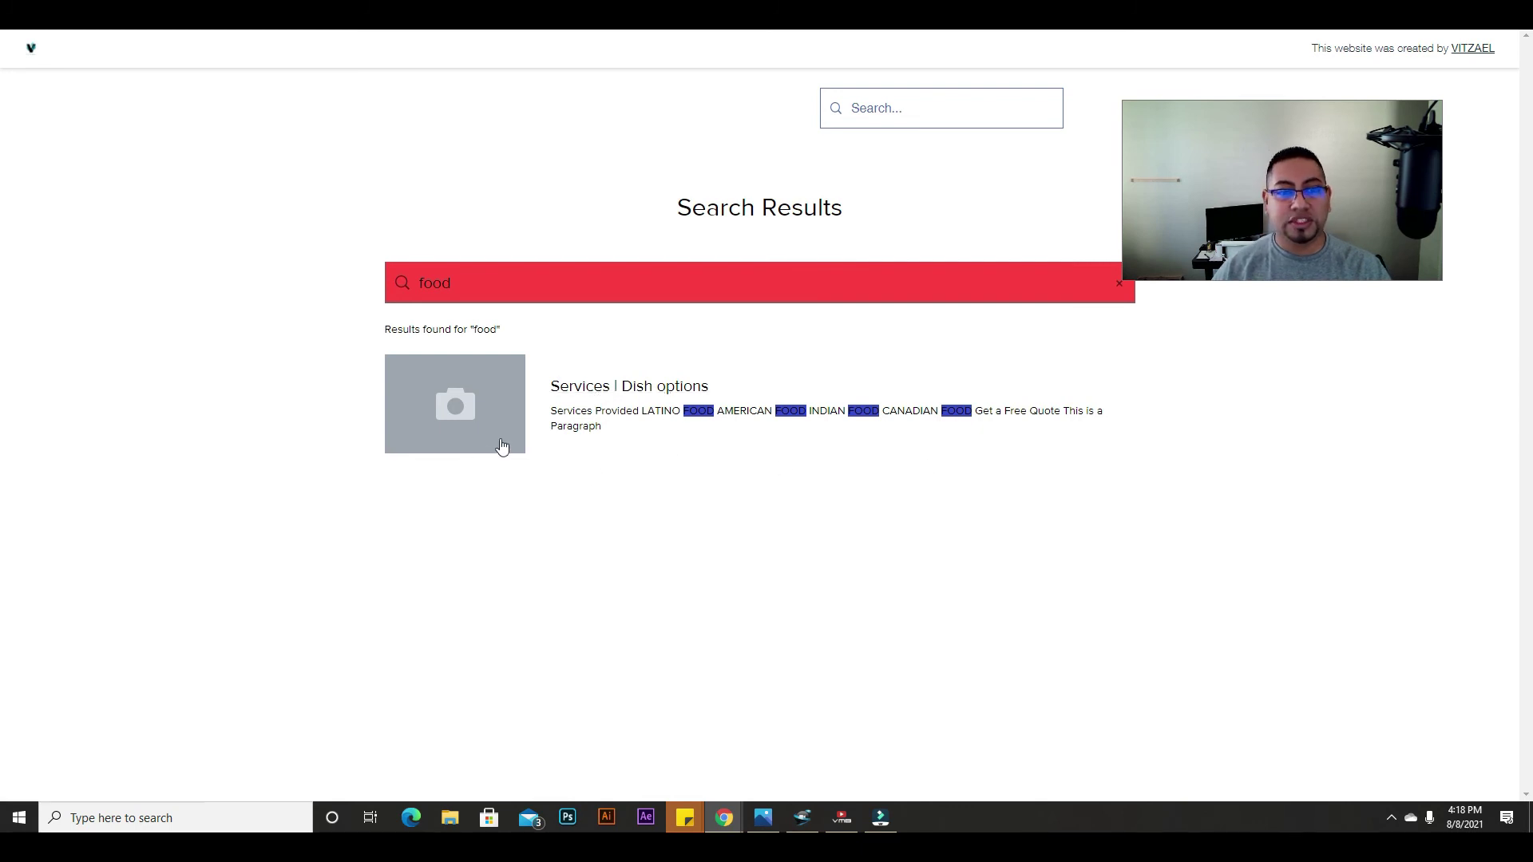
click(591, 392)
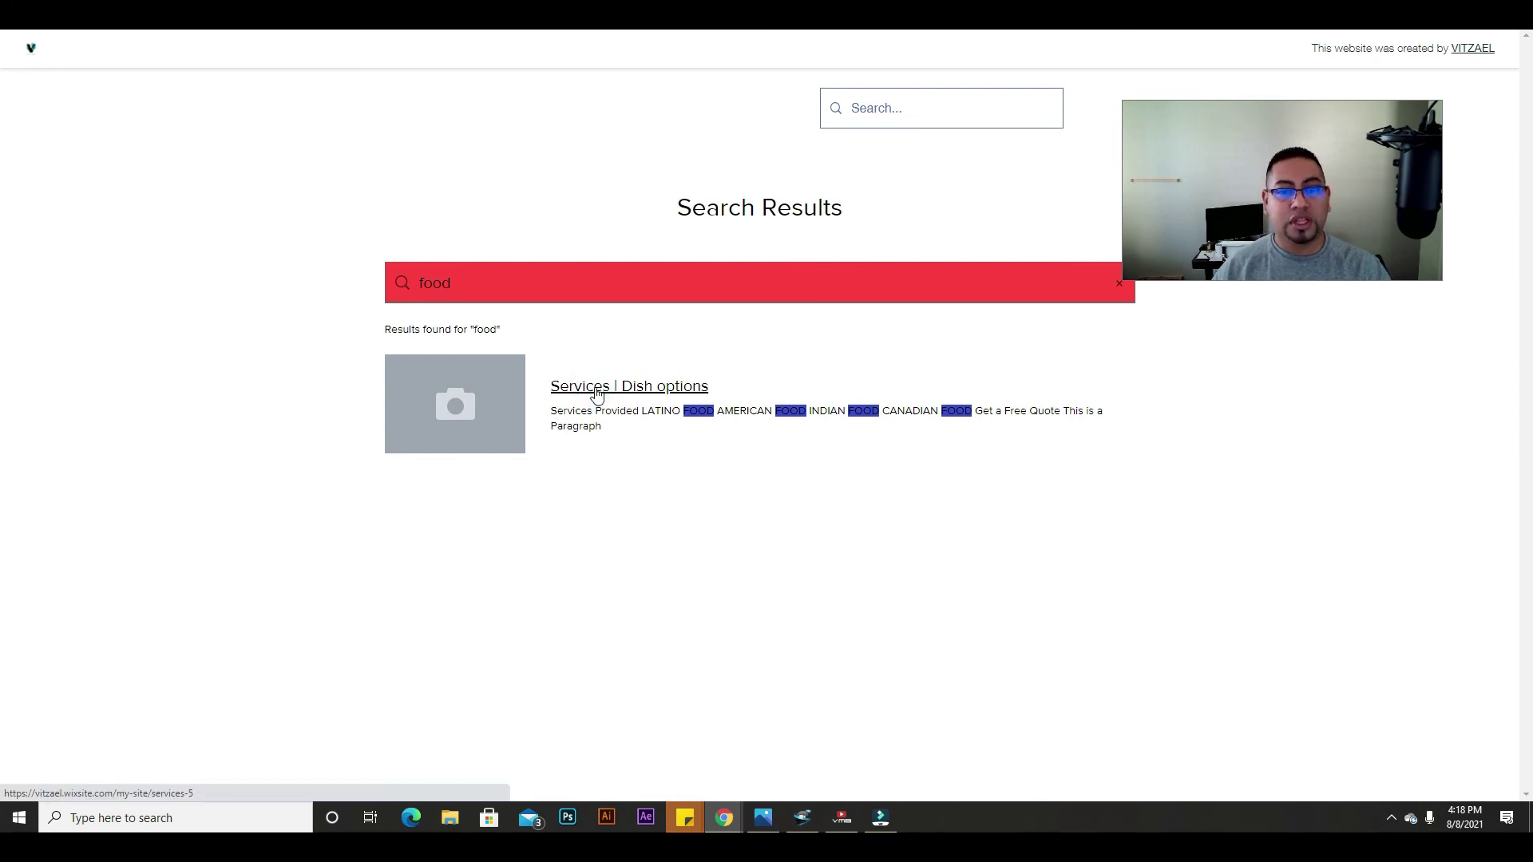
scroll(821, 509, down, 3)
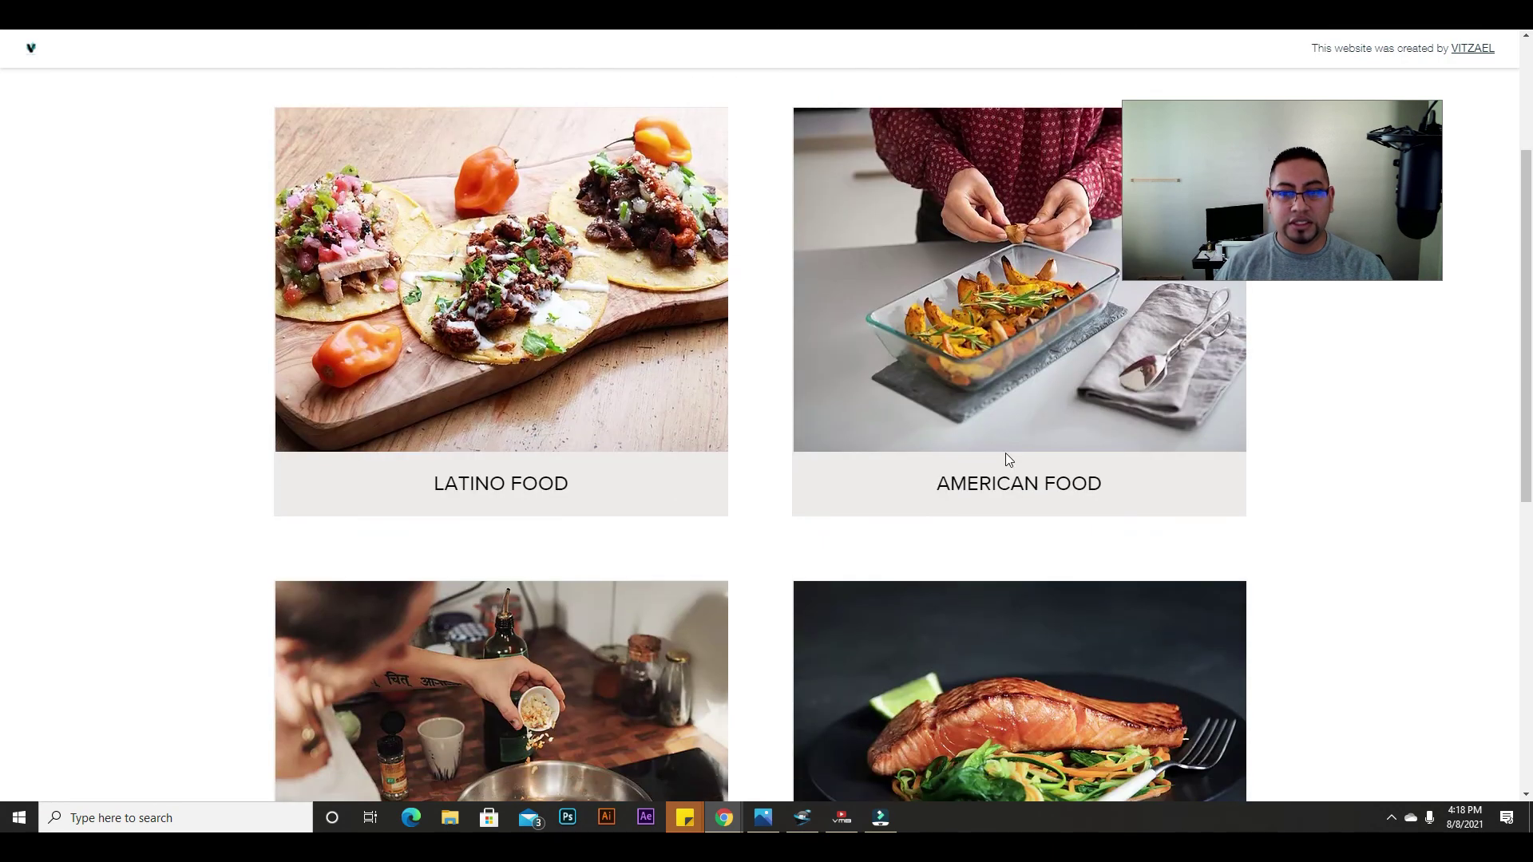
scroll(812, 736, down, 1)
scroll(811, 743, down, 1)
scroll(690, 610, up, 5)
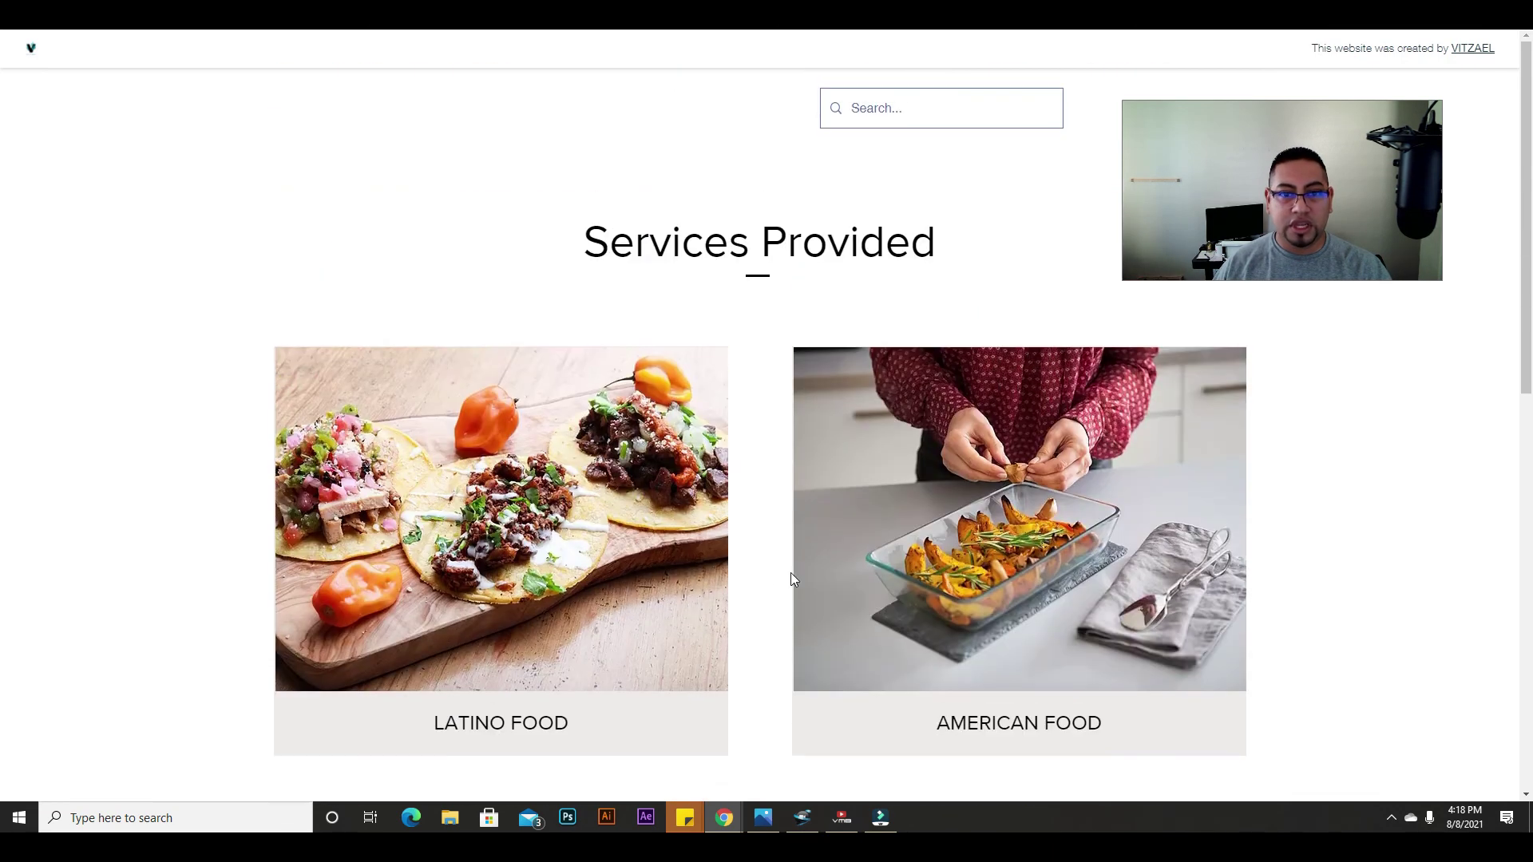
click(898, 115)
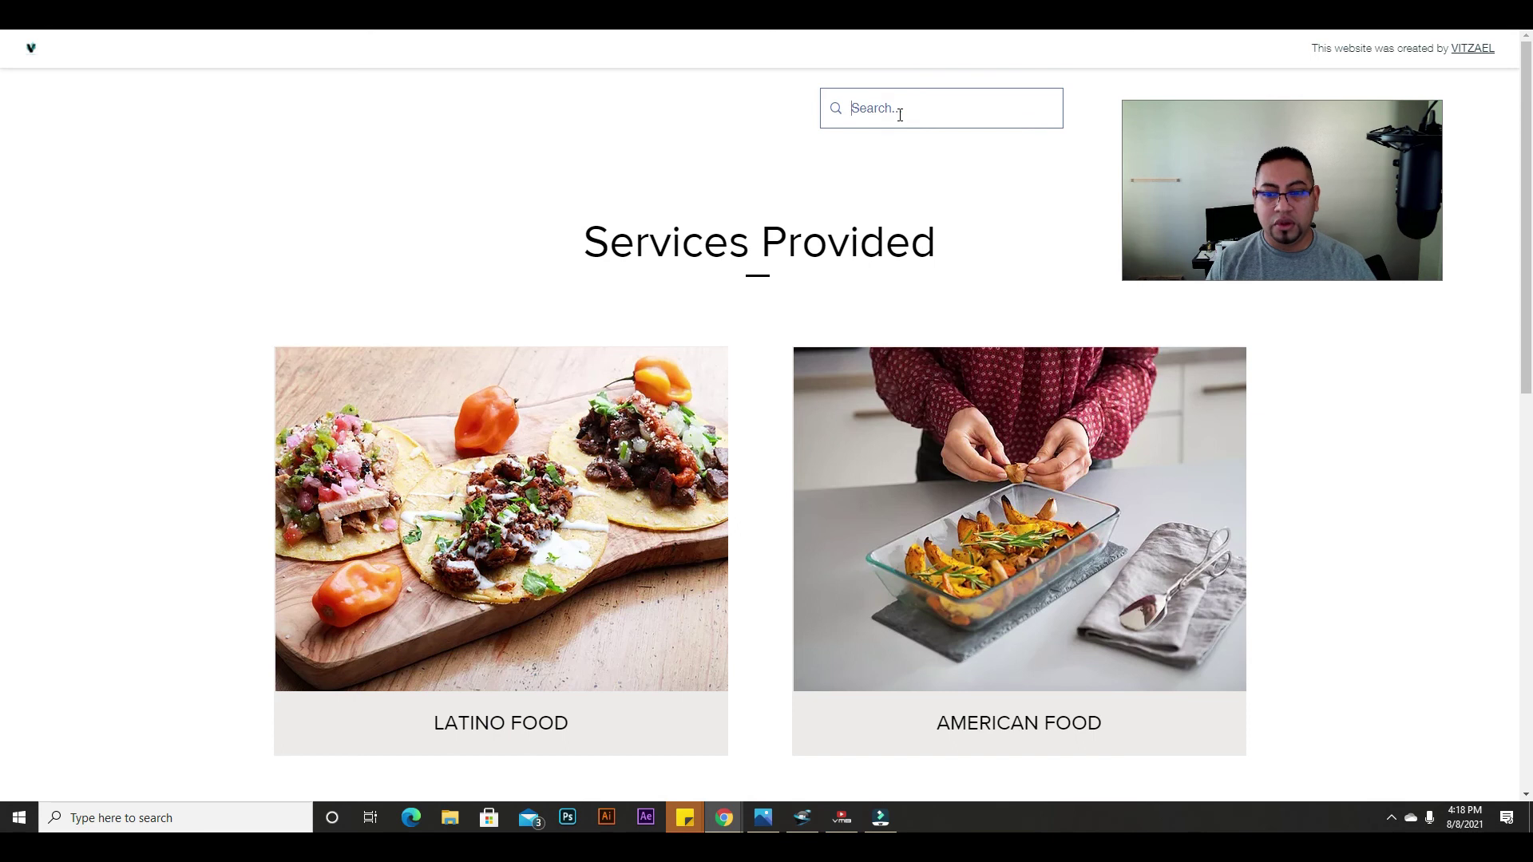
Search for 'salvadoria' and open the first suggestion, the Seleccion by Tags gallery
text(salvad)
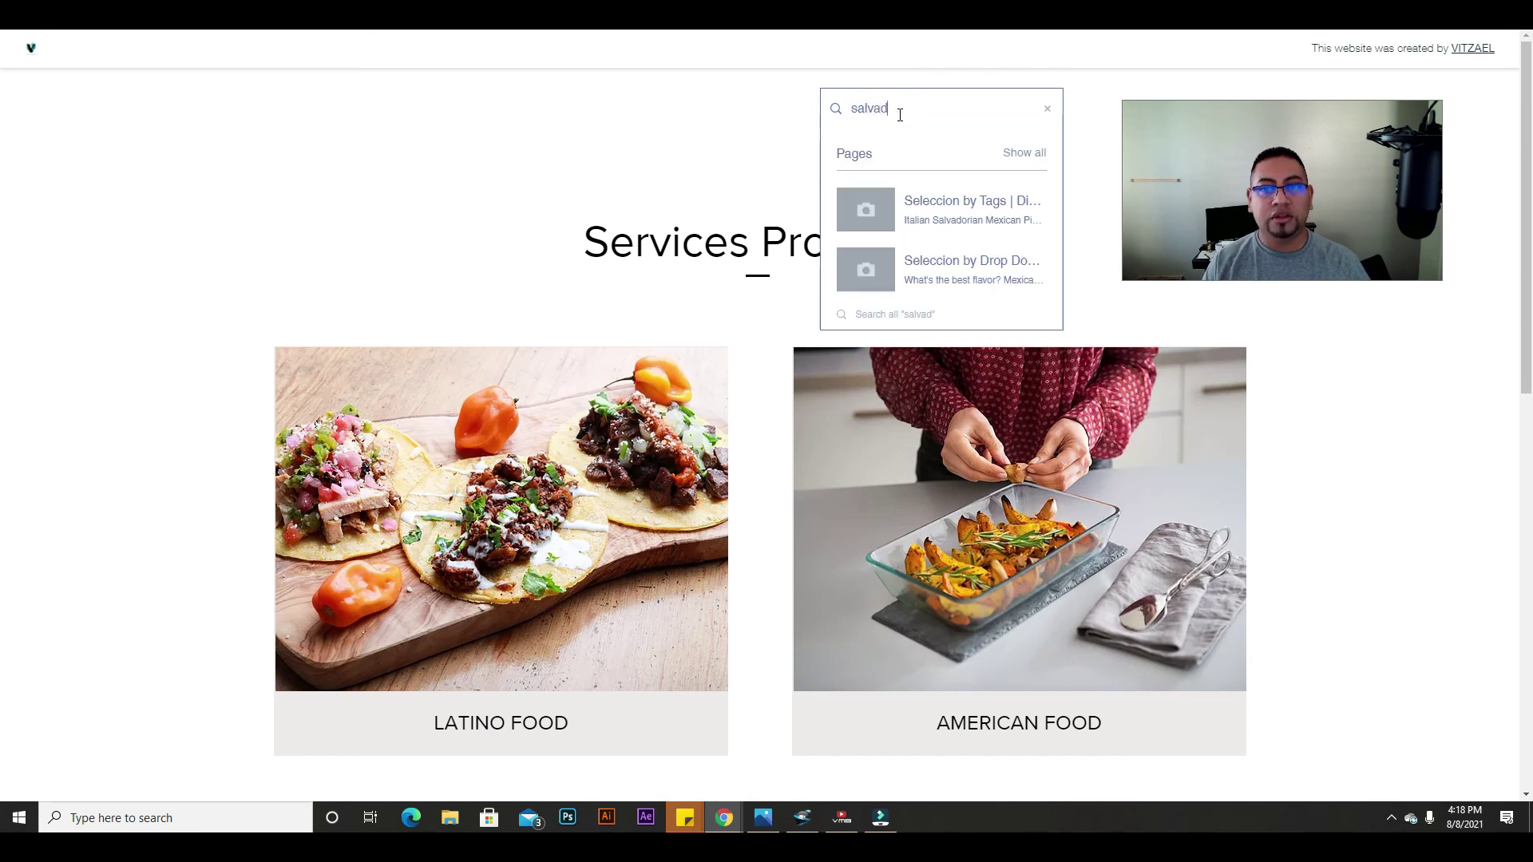
text(oria)
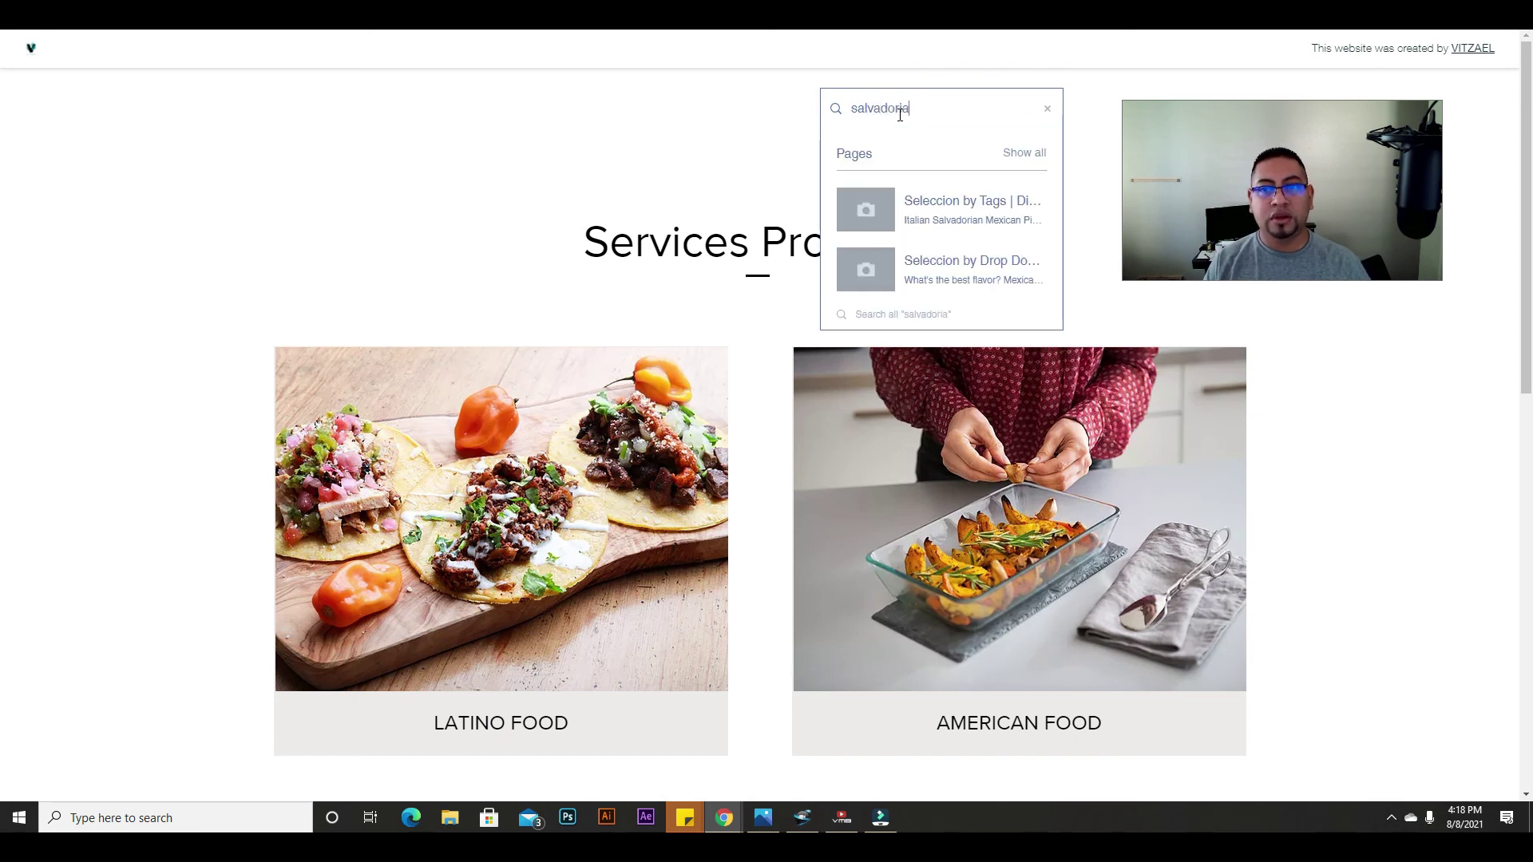
click(926, 209)
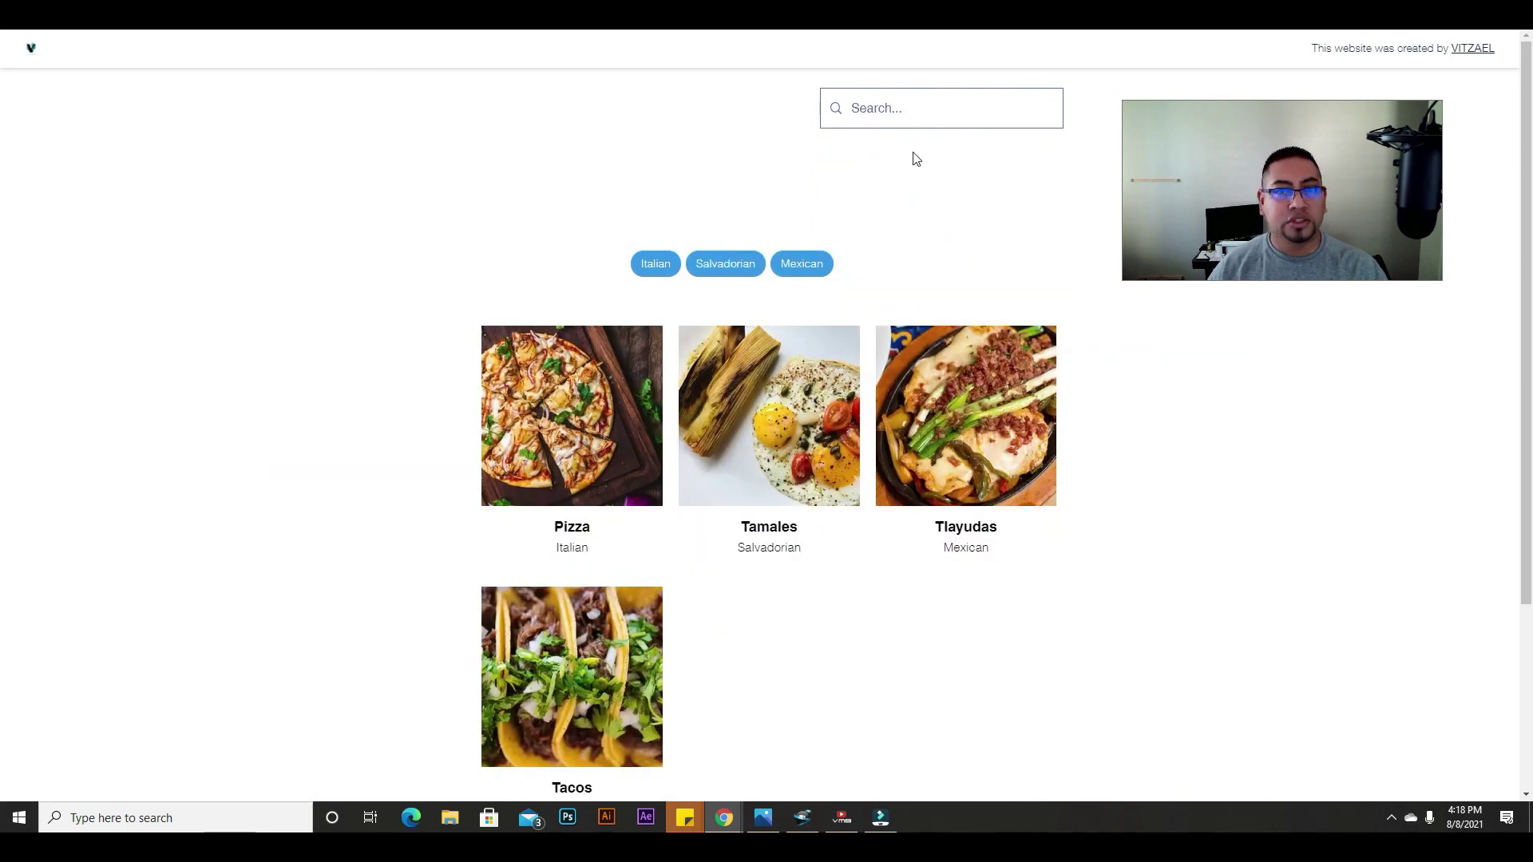
click(942, 107)
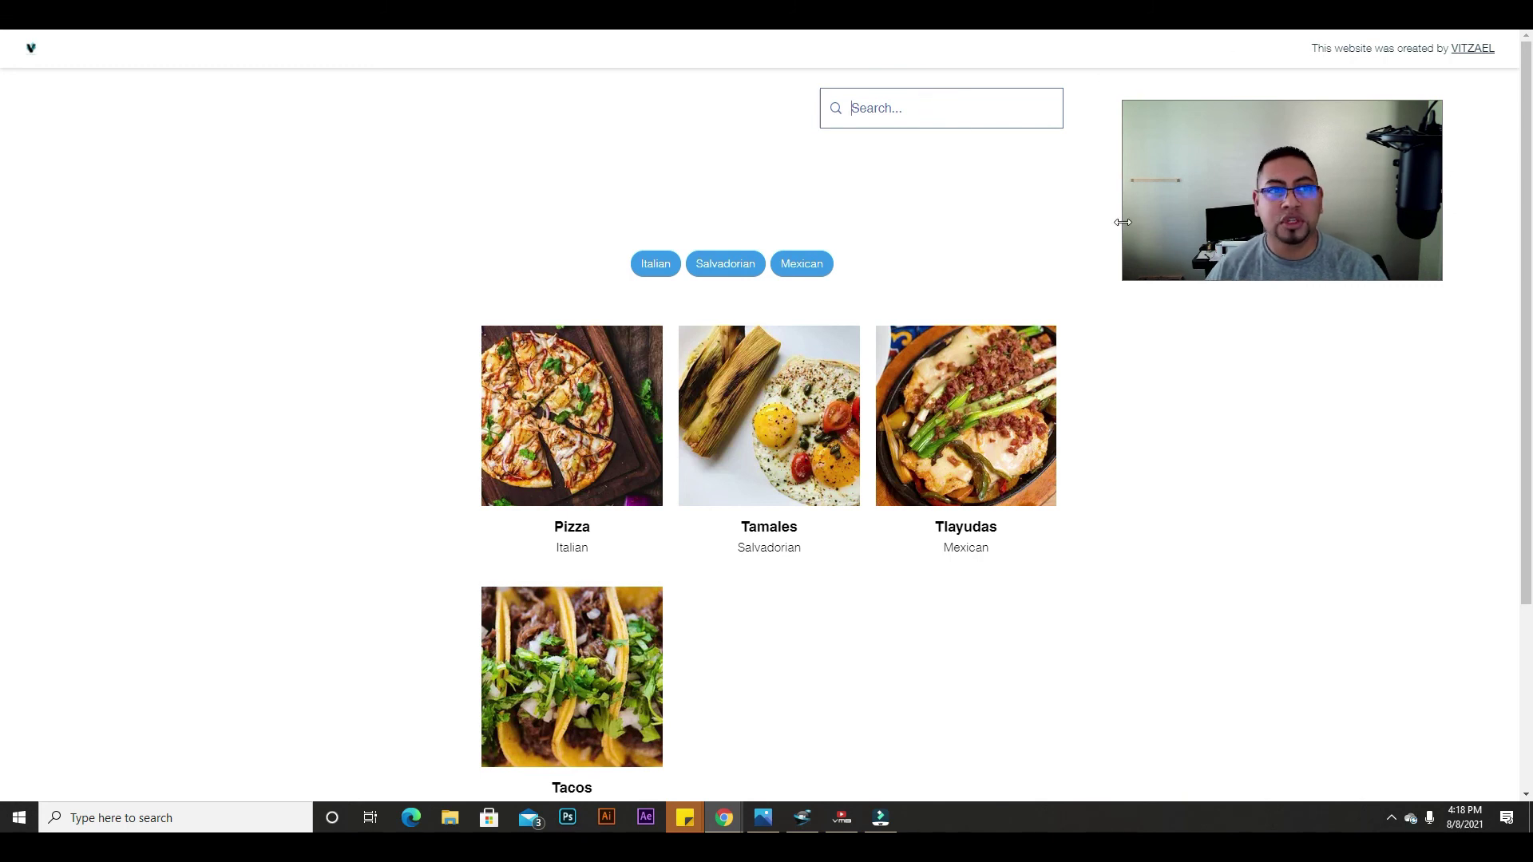